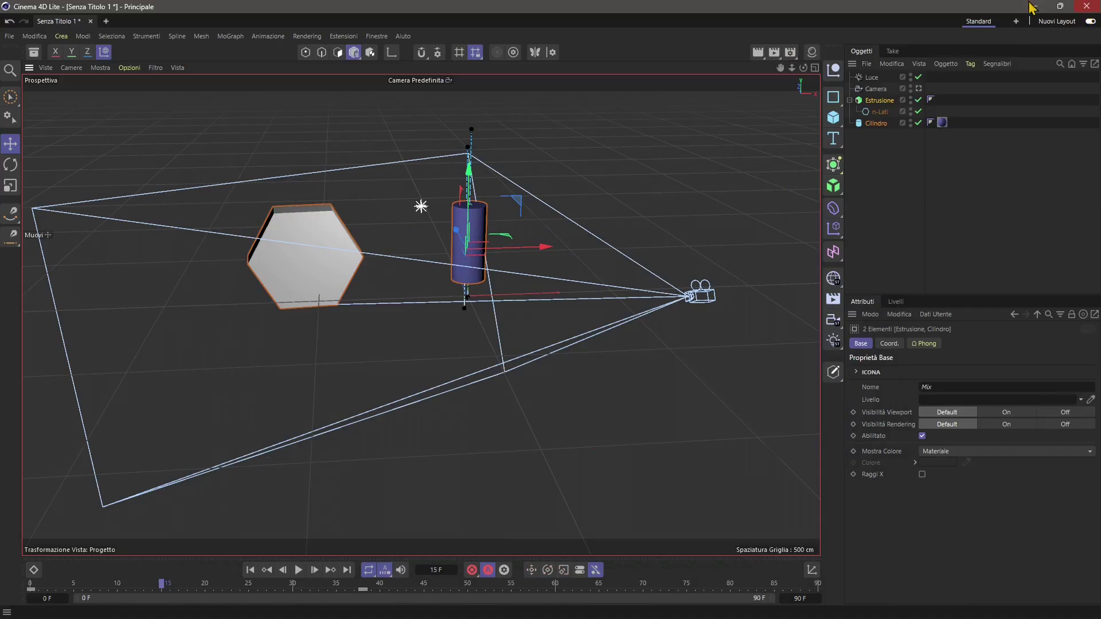
# Close Cinema 4D Lite and discard the old scene without saving it.
pyautogui.click(1087, 6)
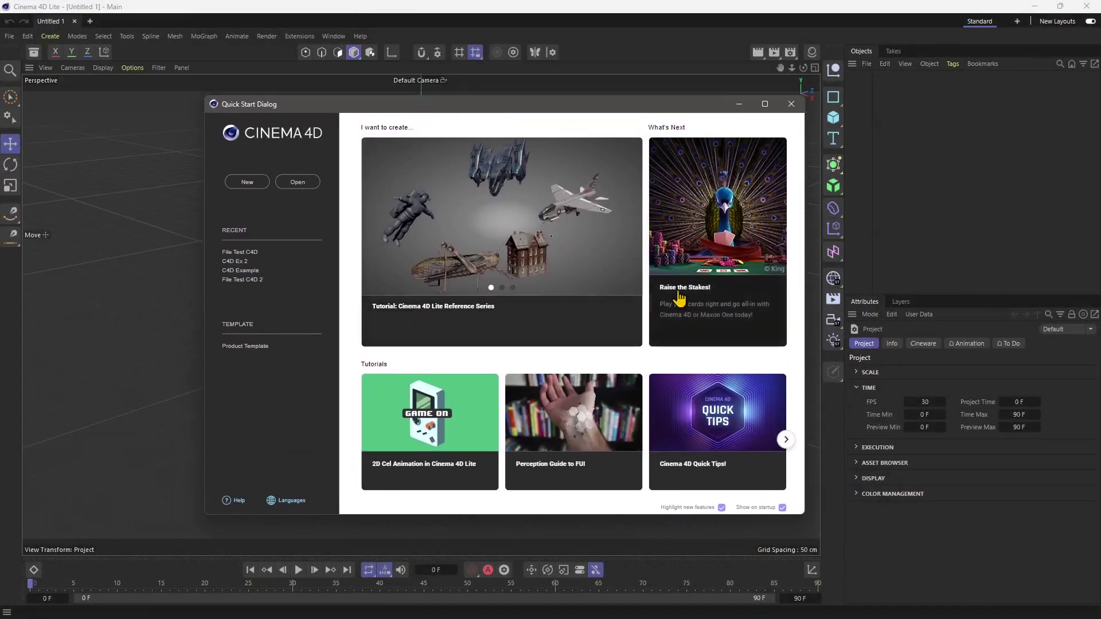
pyautogui.click(791, 104)
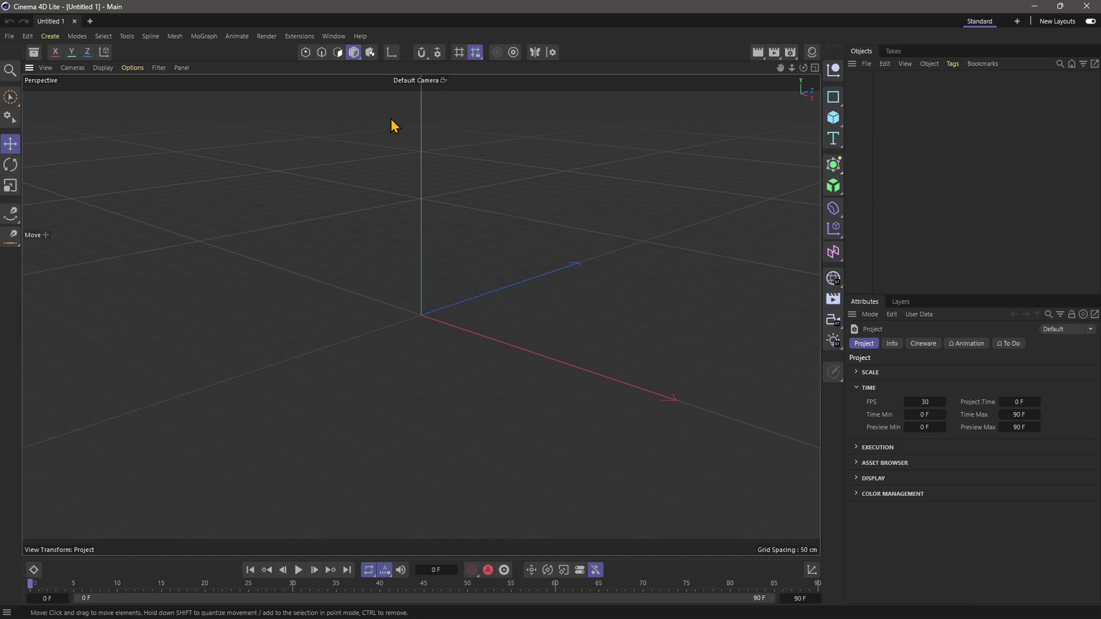
# Orbit around the empty grid's origin, zoom with the wheel, then pan and zoom with the view icons.
pyautogui.keyDown('alt'); pyautogui.moveTo(405, 300); pyautogui.dragTo(441, 299); pyautogui.keyUp('alt')
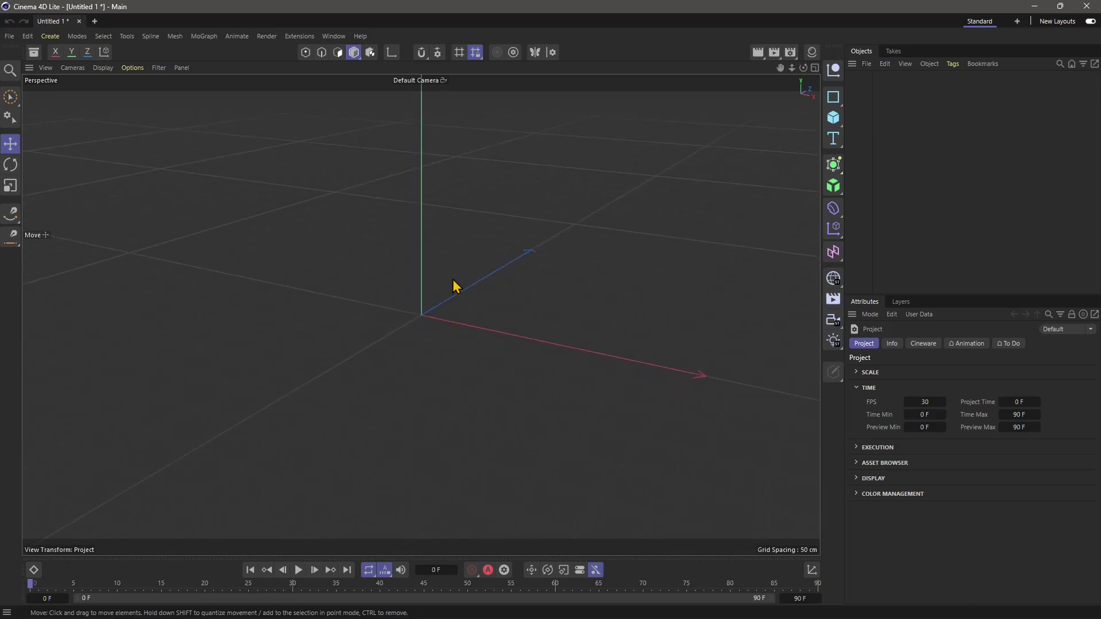
pyautogui.keyDown('alt'); pyautogui.moveTo(440, 282); pyautogui.dragTo(384, 360); pyautogui.keyUp('alt')
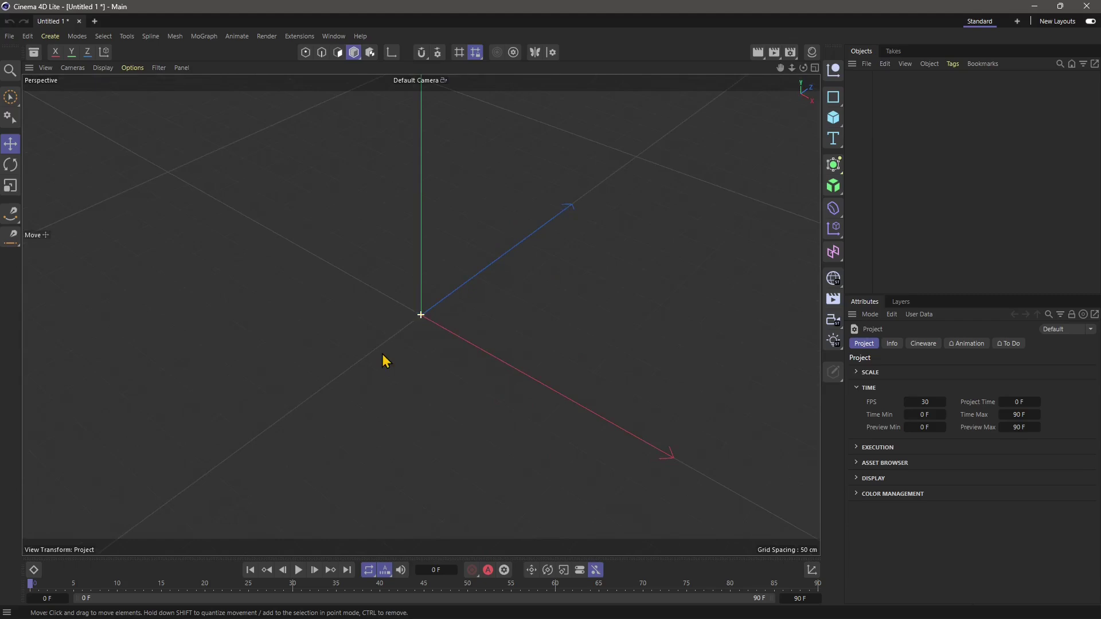
pyautogui.scroll(-4, 422, 316)
pyautogui.scroll(5, 421, 322)
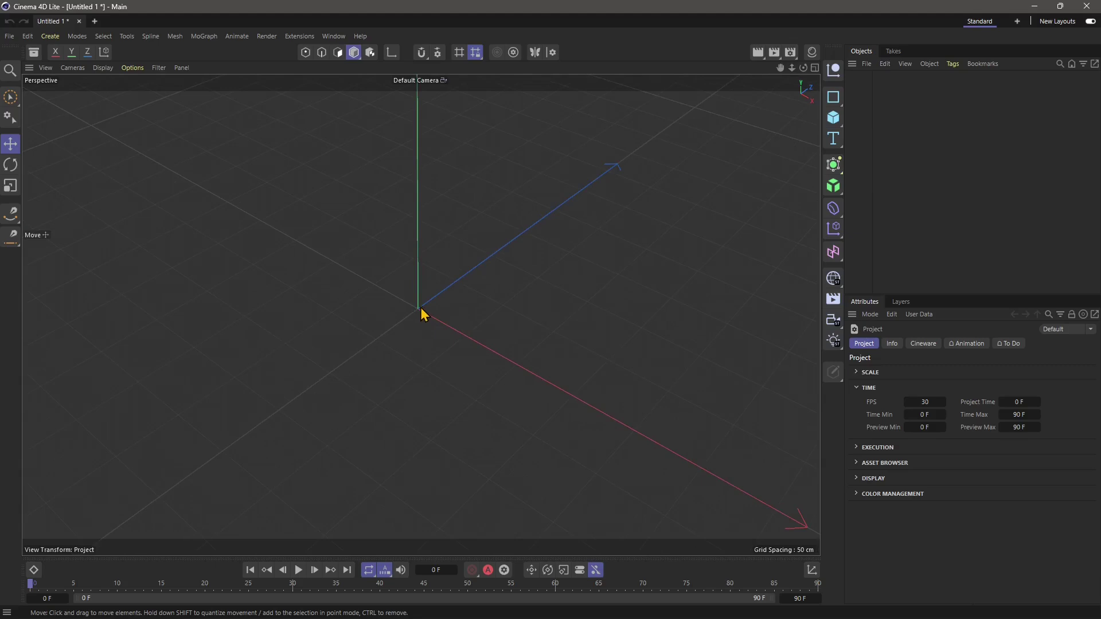
pyautogui.keyDown('alt'); pyautogui.moveTo(434, 304); pyautogui.dragTo(413, 272); pyautogui.keyUp('alt')
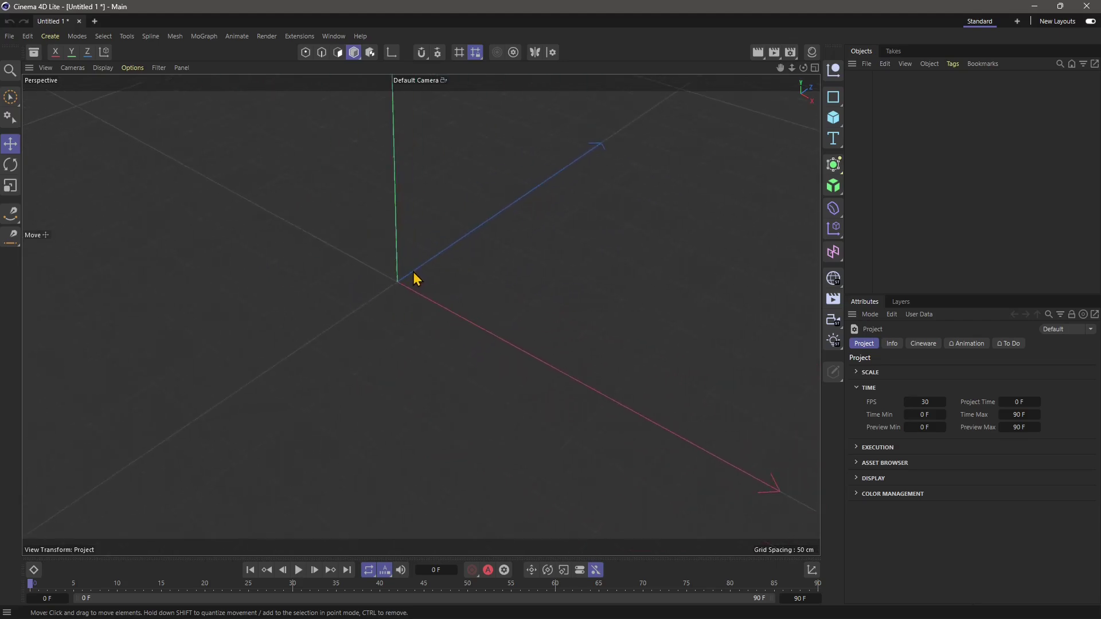
pyautogui.moveTo(780, 67); pyautogui.dragTo(422, 314)
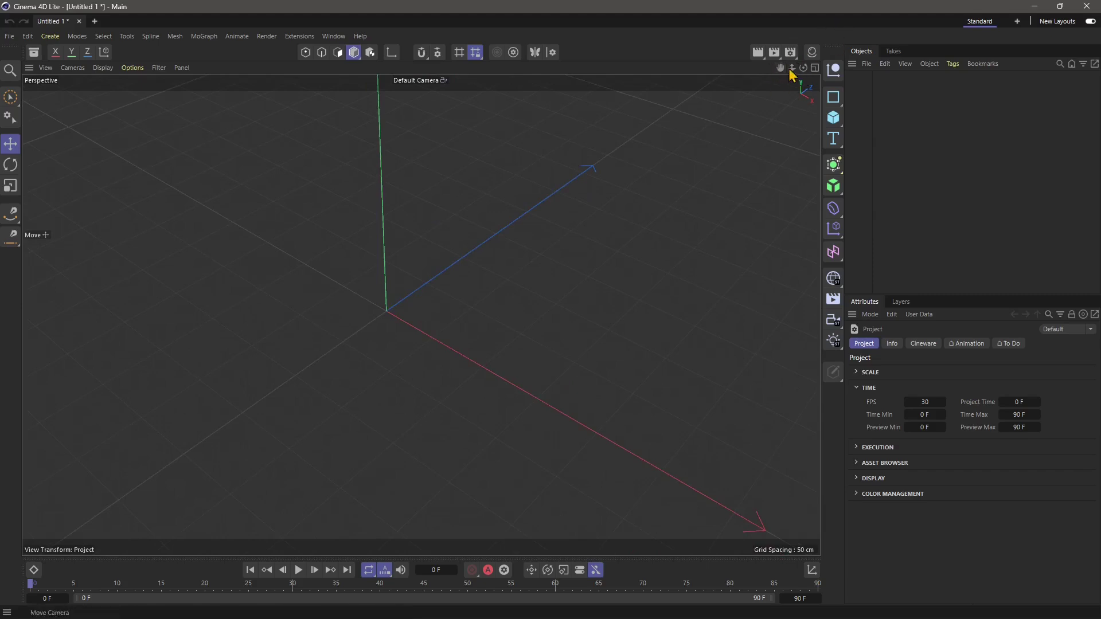
pyautogui.moveTo(795, 70)
pyautogui.mouseDown()
pyautogui.moveTo(422, 314)
pyautogui.moveTo(795, 71)
pyautogui.mouseUp()
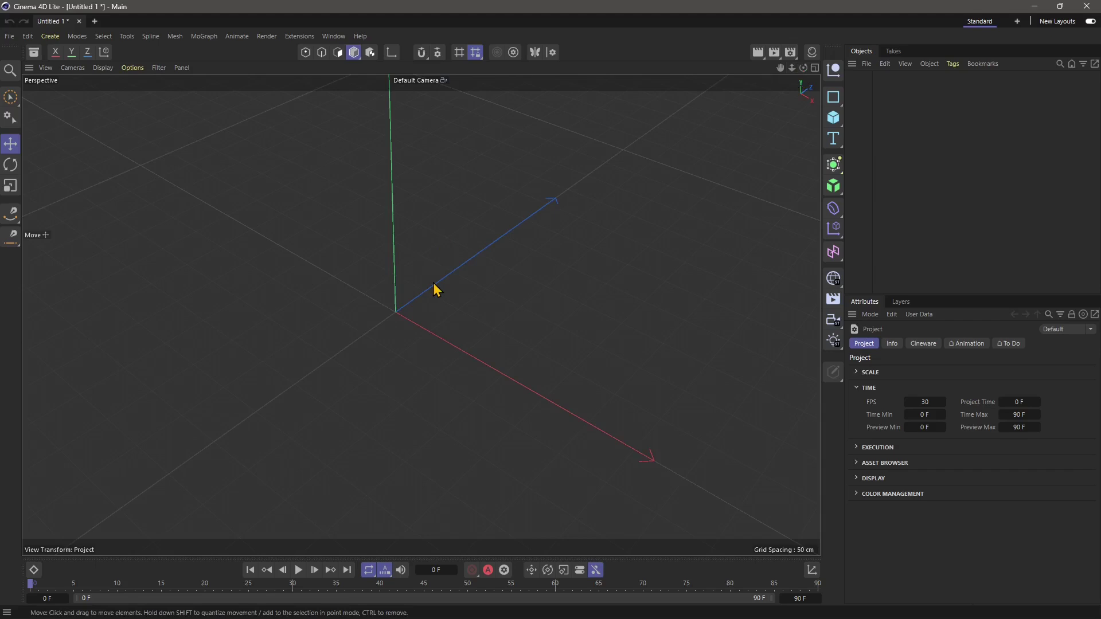
pyautogui.scroll(2, 434, 288)
pyautogui.scroll(2, 433, 283)
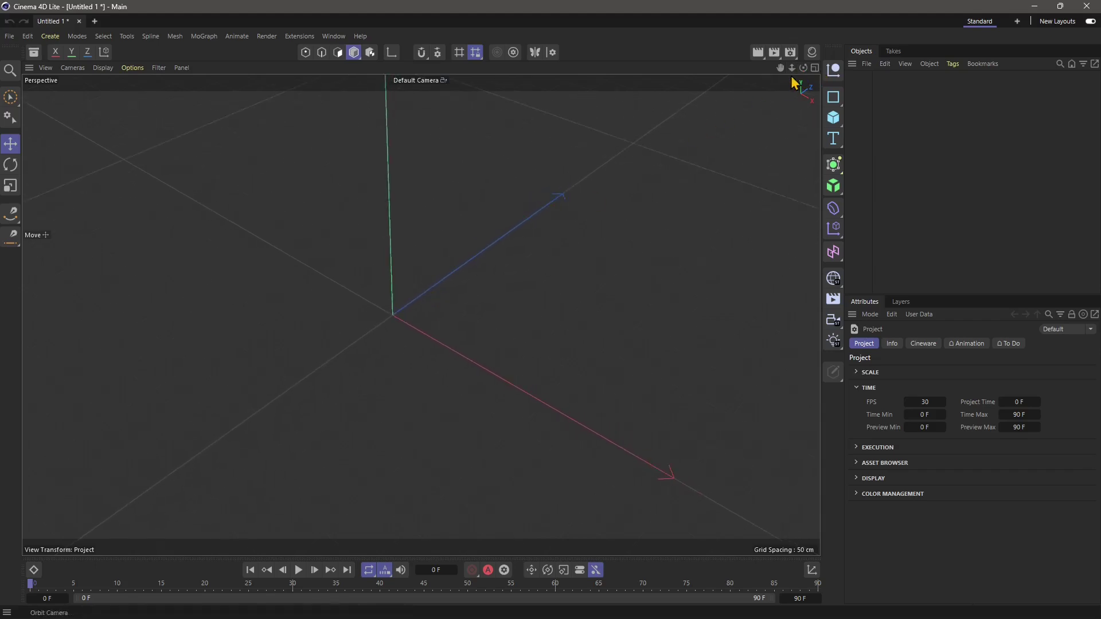
pyautogui.moveTo(805, 73)
pyautogui.mouseDown()
pyautogui.moveTo(421, 312)
pyautogui.moveTo(818, 77)
pyautogui.mouseUp()
pyautogui.click(814, 69)
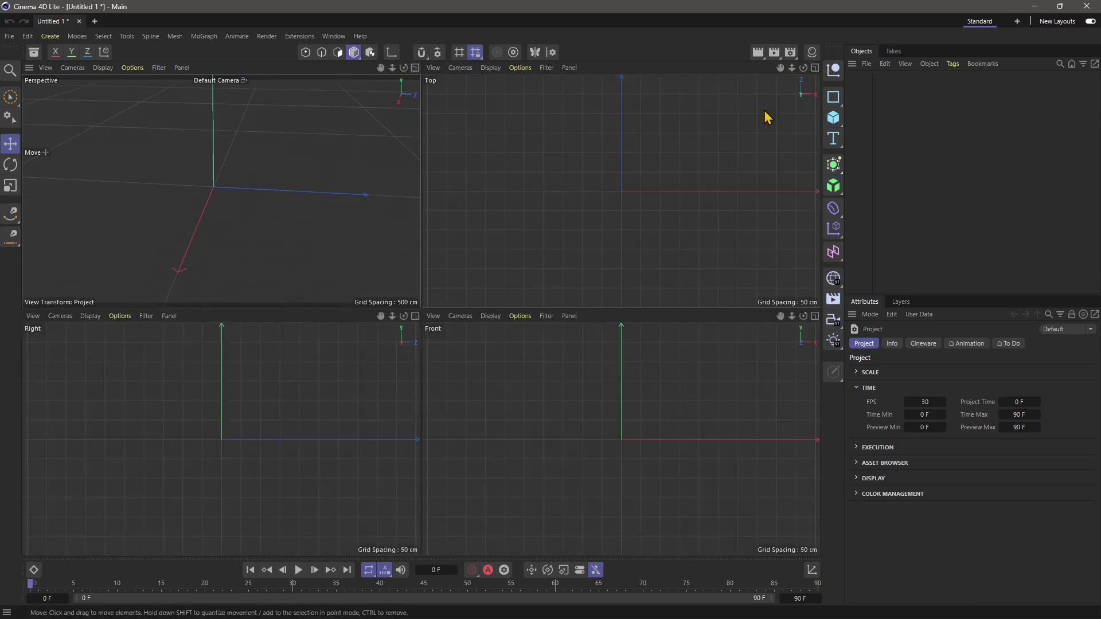
pyautogui.click(815, 70)
pyautogui.click(815, 69)
pyautogui.click(815, 68)
pyautogui.middleClick(489, 232)
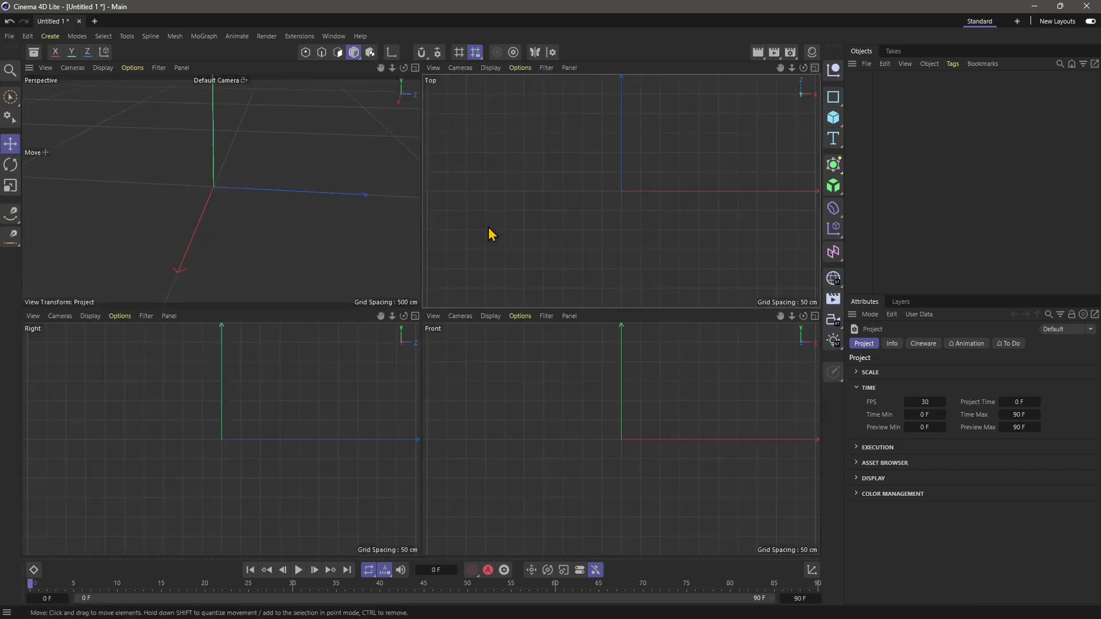
pyautogui.middleClick(308, 247)
pyautogui.middleClick(308, 247)
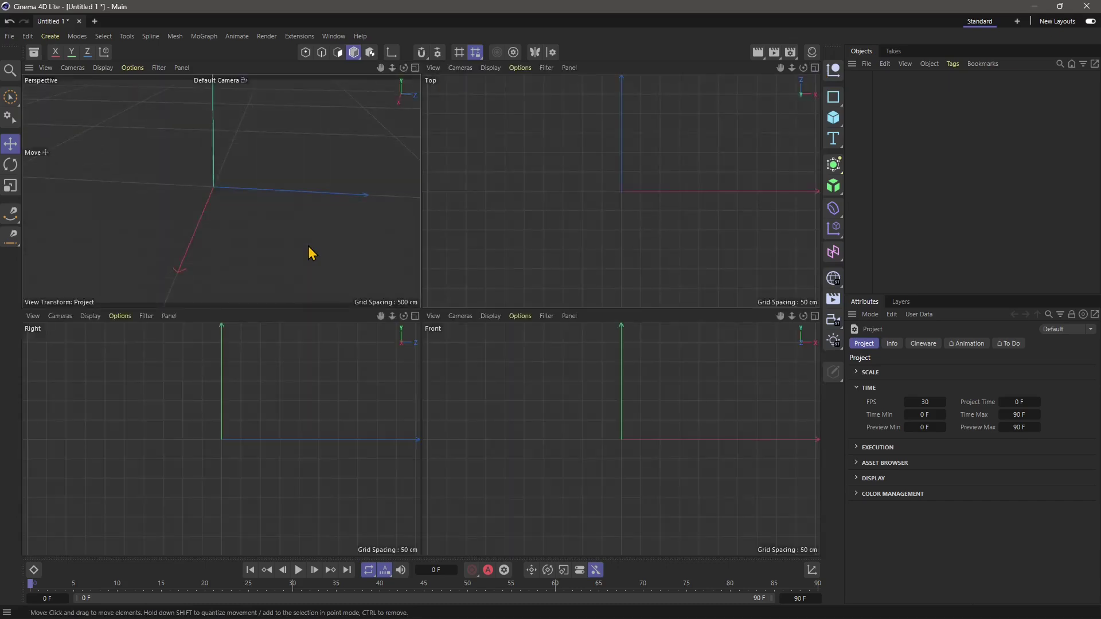
pyautogui.middleClick(287, 236)
pyautogui.middleClick(284, 232)
pyautogui.middleClick(304, 199)
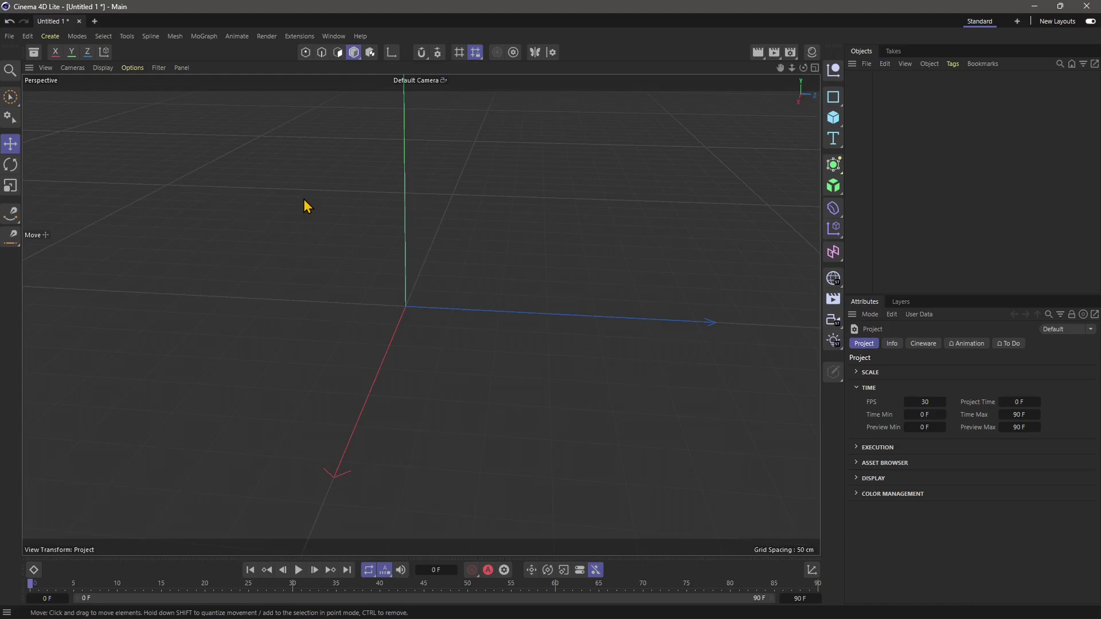
pyautogui.middleClick(491, 206)
pyautogui.middleClick(317, 226)
pyautogui.keyDown('alt'); pyautogui.moveTo(490, 240); pyautogui.dragTo(459, 235); pyautogui.keyUp('alt')
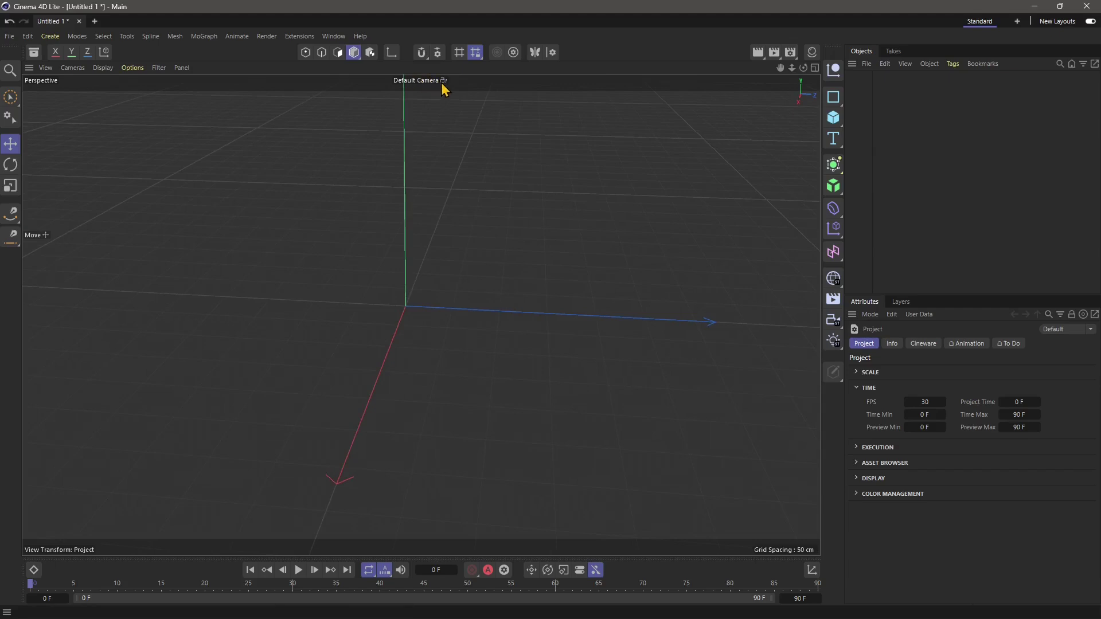
pyautogui.keyDown('alt'); pyautogui.moveTo(356, 239); pyautogui.dragTo(442, 266); pyautogui.keyUp('alt')
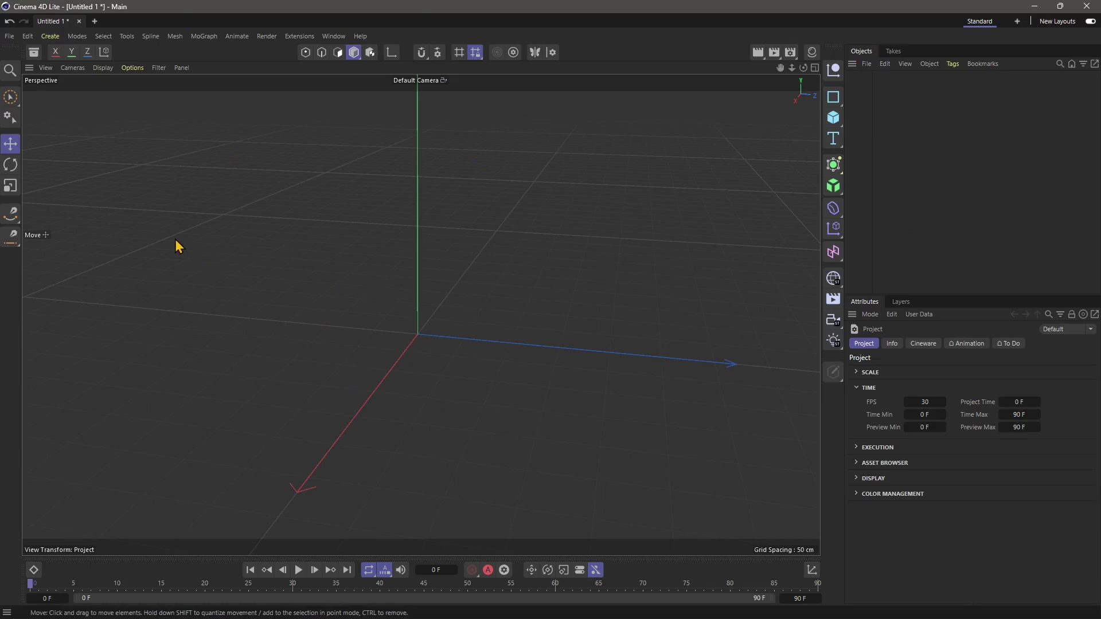
# Add a Text Spline reading 'Text' and orbit the perspective view around it.
pyautogui.click(48, 37)
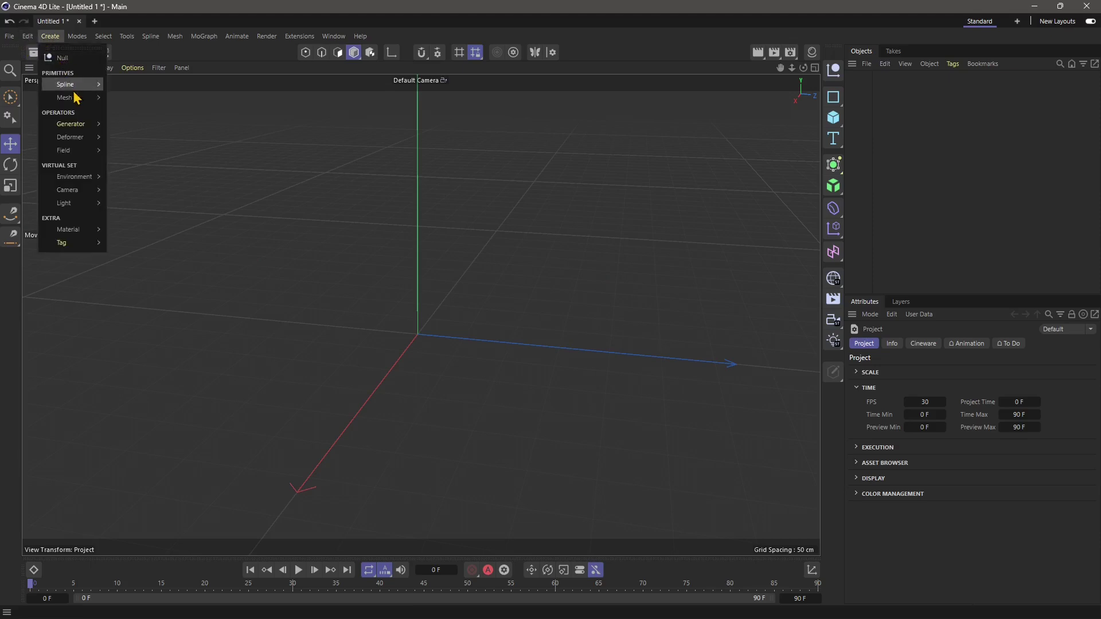
pyautogui.moveTo(74, 86)
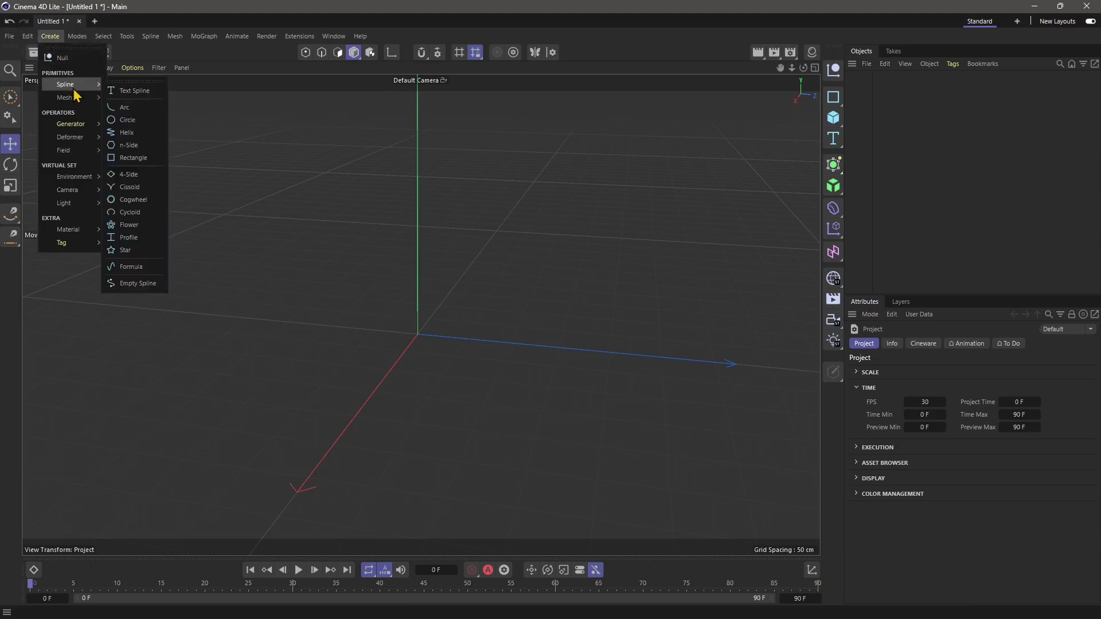
pyautogui.click(141, 92)
pyautogui.middleClick(452, 435)
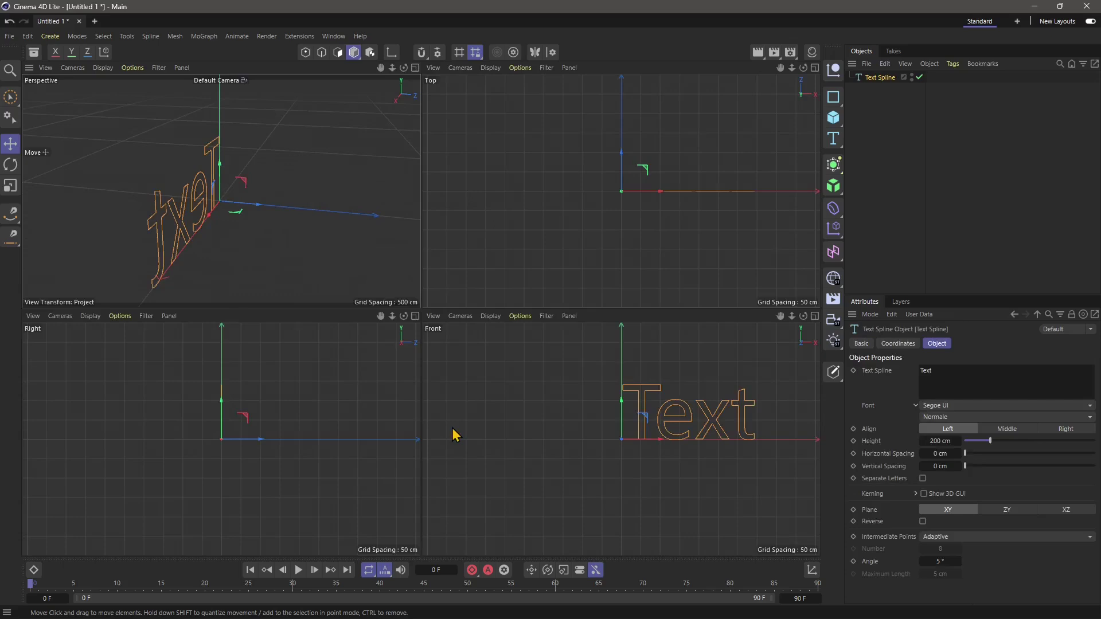
pyautogui.middleClick(261, 243)
pyautogui.keyDown('alt'); pyautogui.moveTo(260, 243); pyautogui.dragTo(386, 359); pyautogui.keyUp('alt')
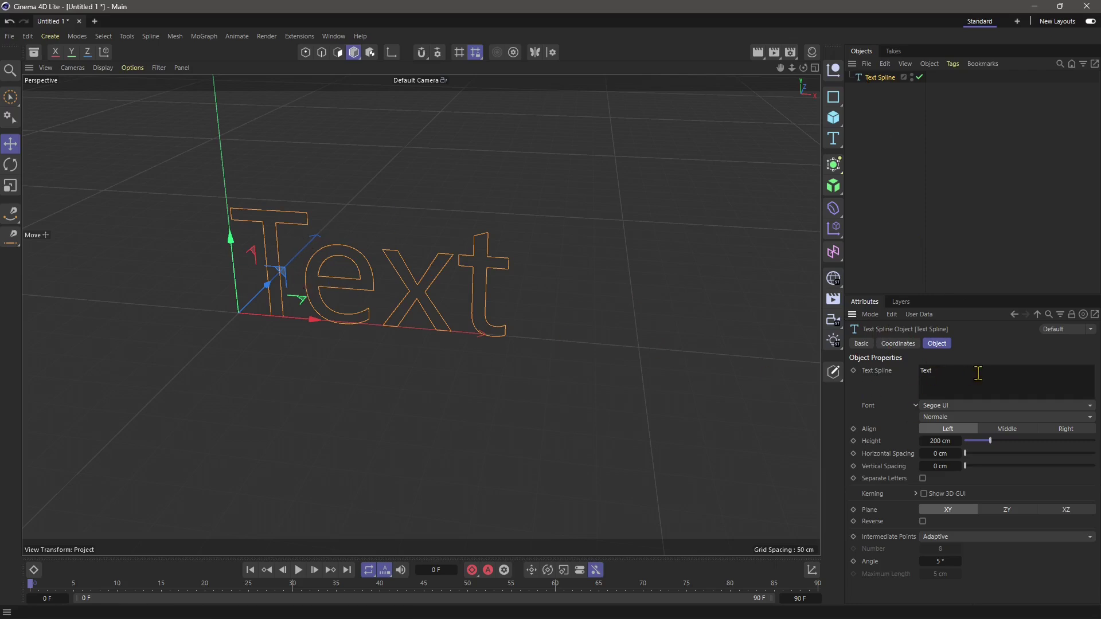
# Replace the spline's word 'Text' with 'C4D LITE', then reselect the spline to see its properties.
pyautogui.doubleClick(928, 370)
pyautogui.click(563, 231)
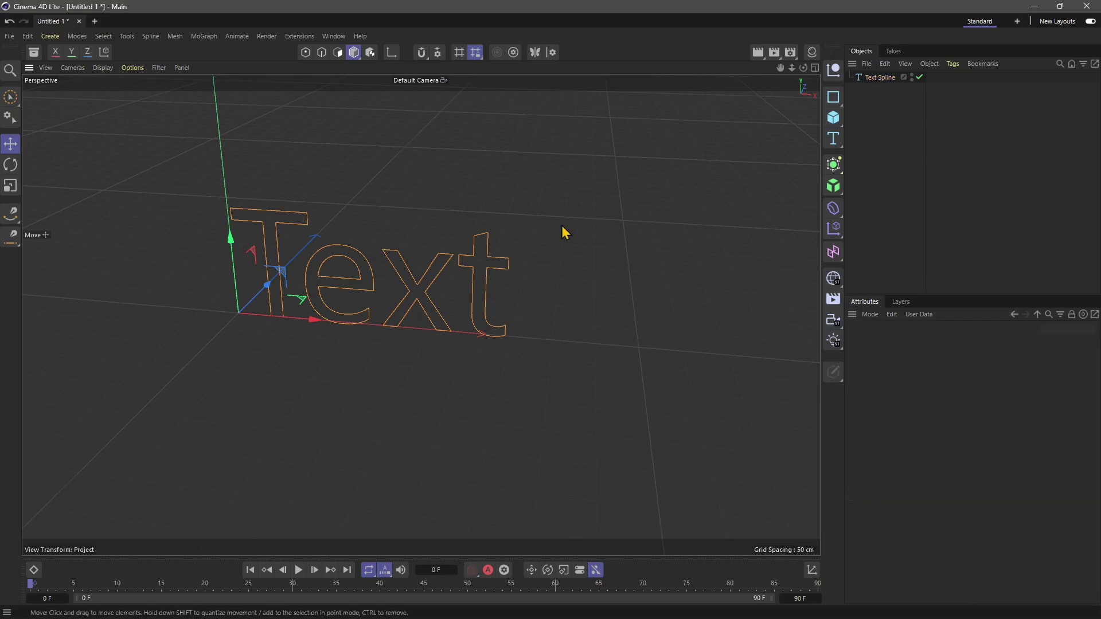
pyautogui.scroll(-5, 387, 307)
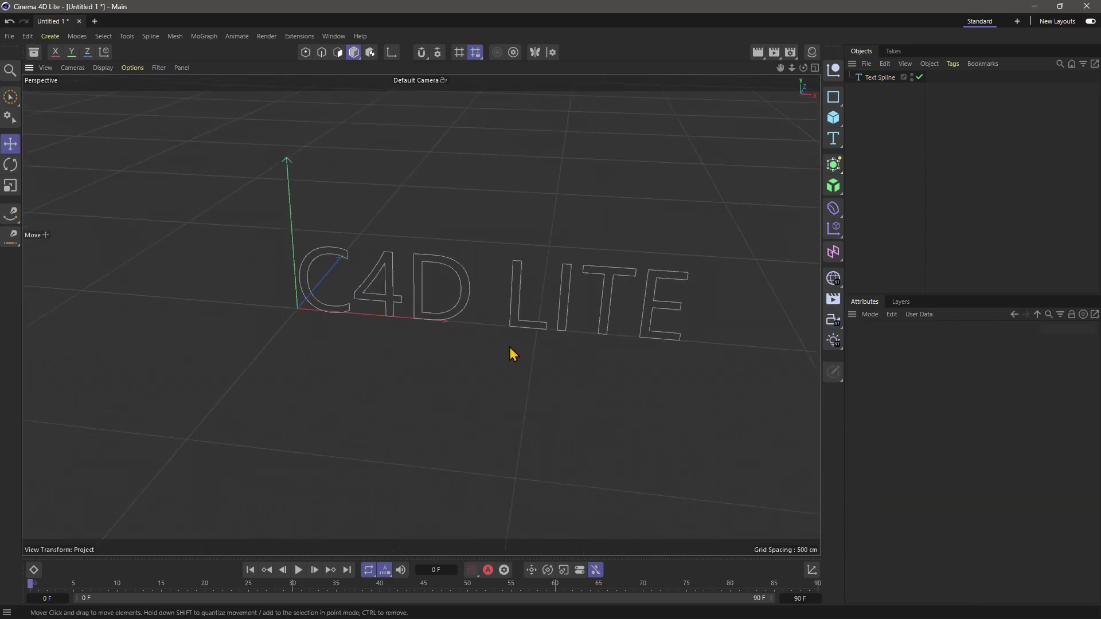
pyautogui.keyDown('alt'); pyautogui.moveTo(472, 344); pyautogui.dragTo(400, 351, button='middle'); pyautogui.keyUp('alt')
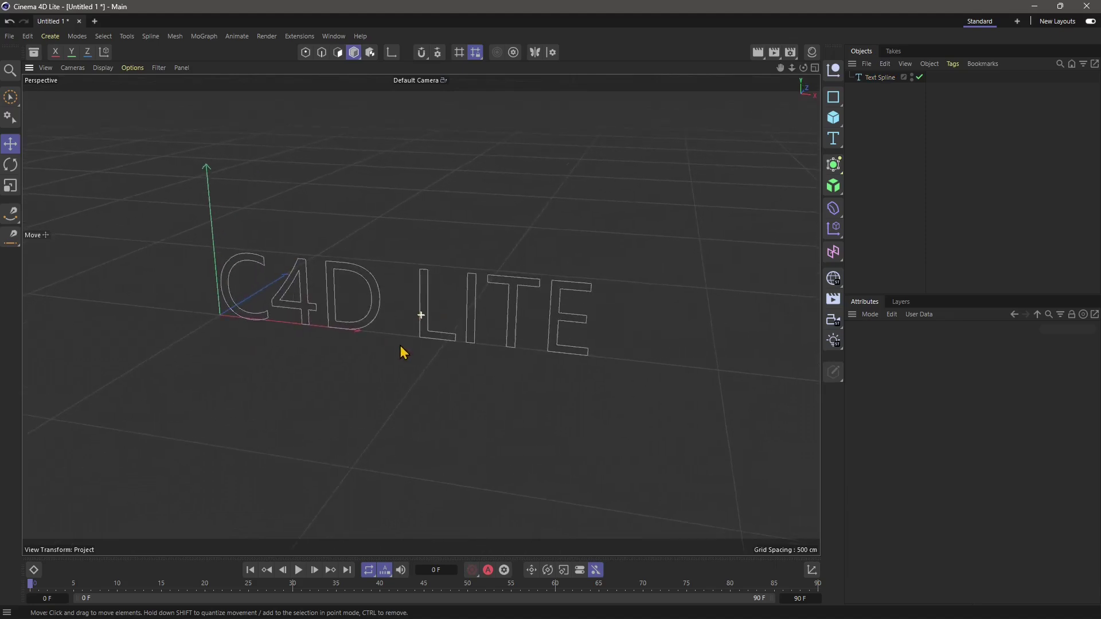
pyautogui.keyDown('alt'); pyautogui.moveTo(225, 307); pyautogui.dragTo(330, 394, button='middle'); pyautogui.keyUp('alt')
pyautogui.keyDown('alt'); pyautogui.moveTo(331, 394); pyautogui.dragTo(345, 360); pyautogui.keyUp('alt')
pyautogui.click(349, 357)
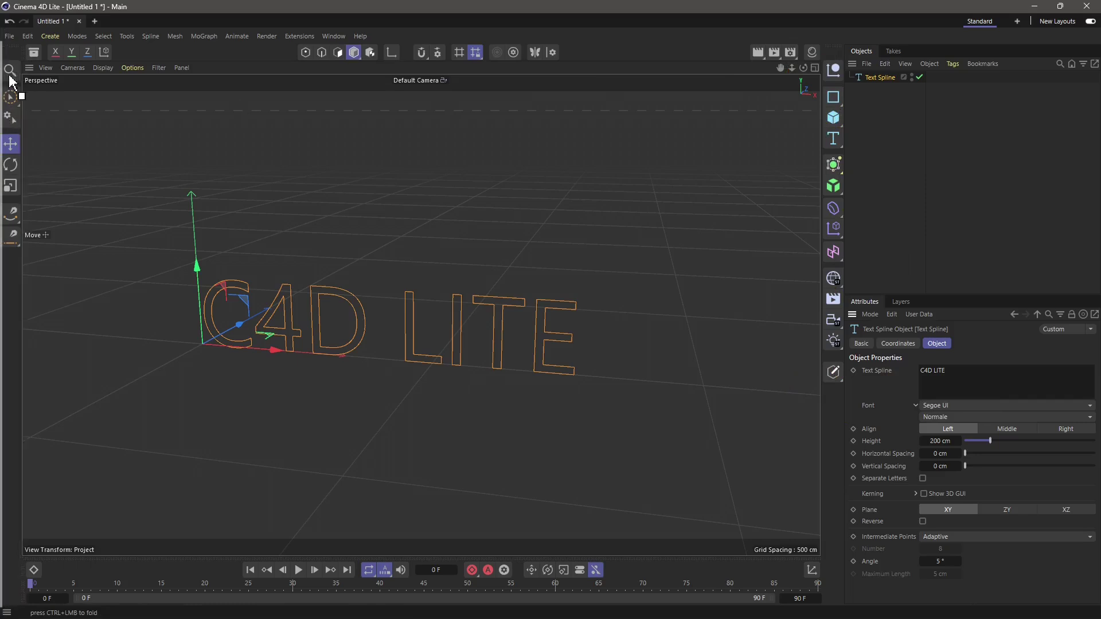
# Restore the Standard interface layout after a command palette was accidentally moved.
pyautogui.moveTo(3, 120); pyautogui.dragTo(10, 102)
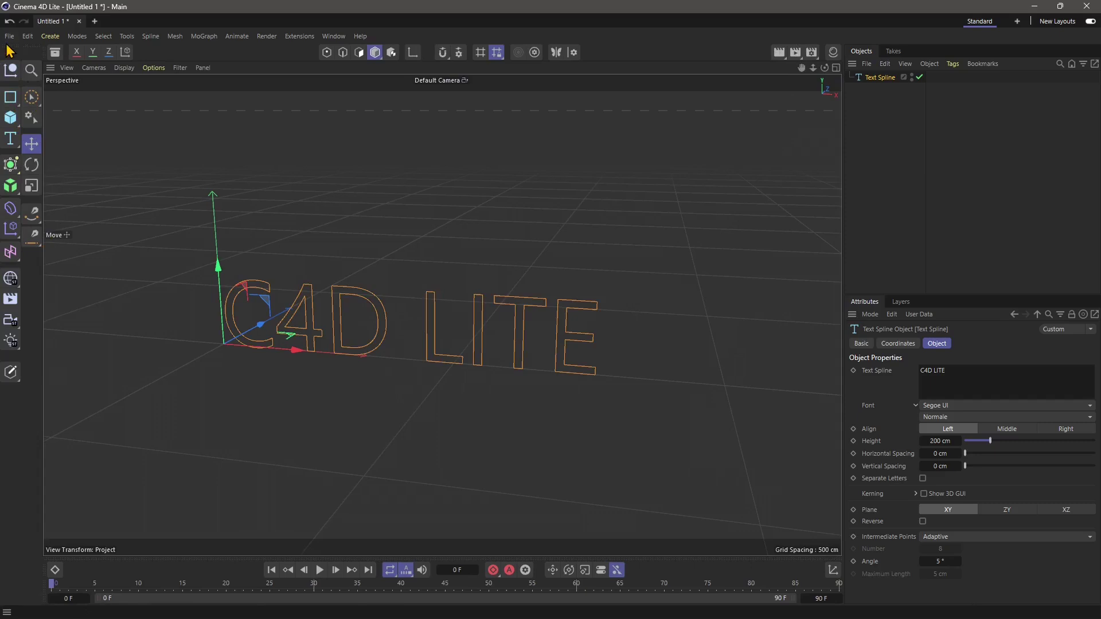
pyautogui.click(333, 36)
pyautogui.moveTo(339, 62)
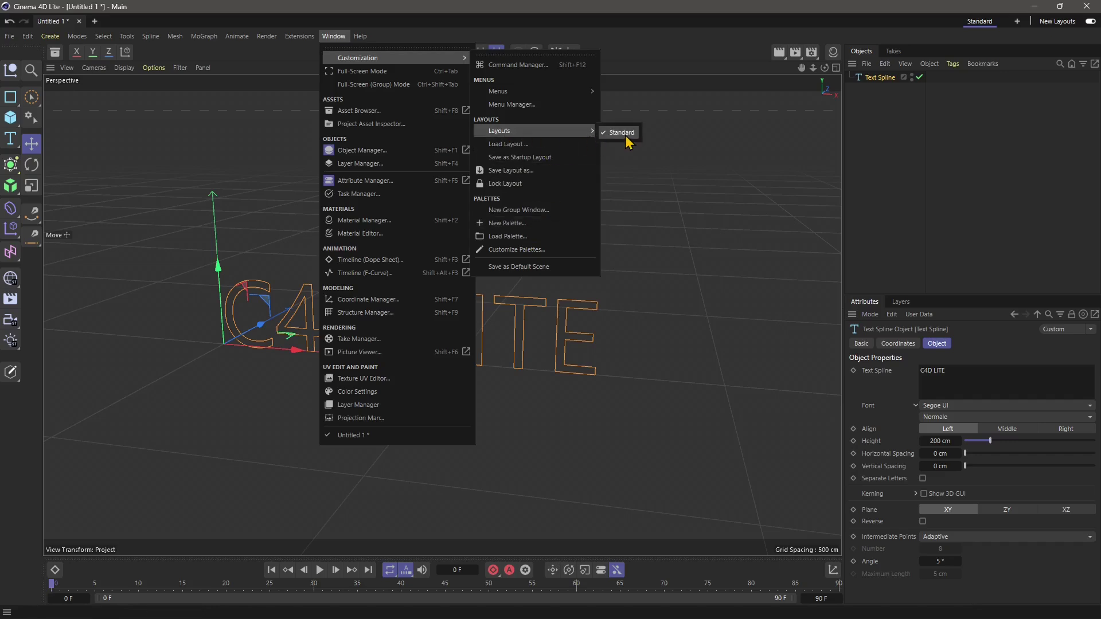
pyautogui.click(629, 139)
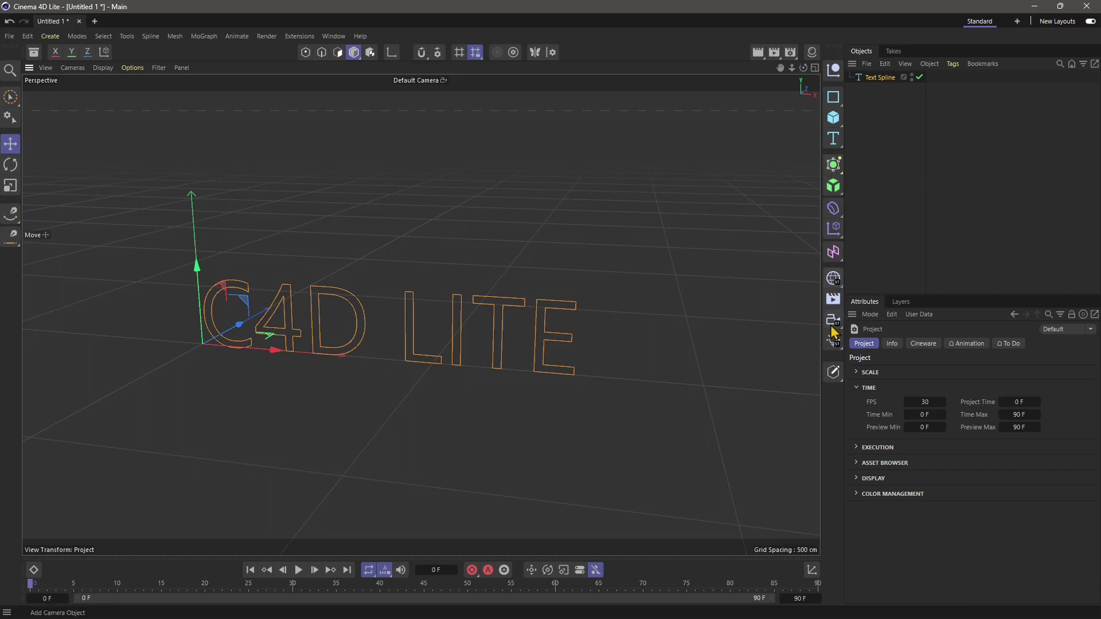
# Add an Extrude generator, nest the Text Spline under it and set its Offset to 16 cm.
pyautogui.click(50, 35)
pyautogui.moveTo(76, 131)
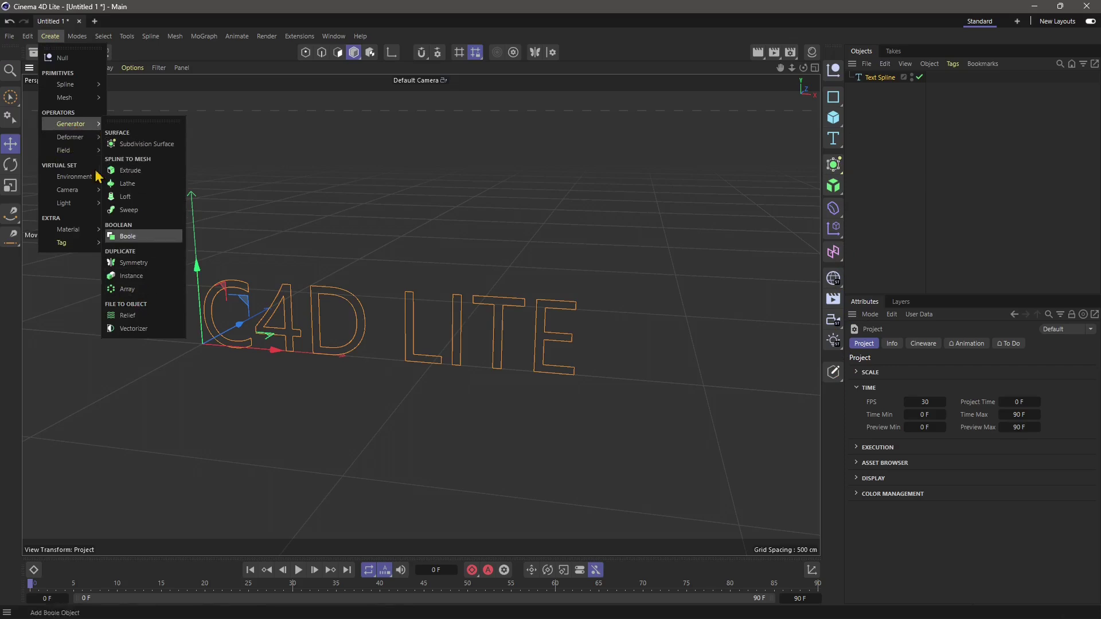
pyautogui.click(132, 175)
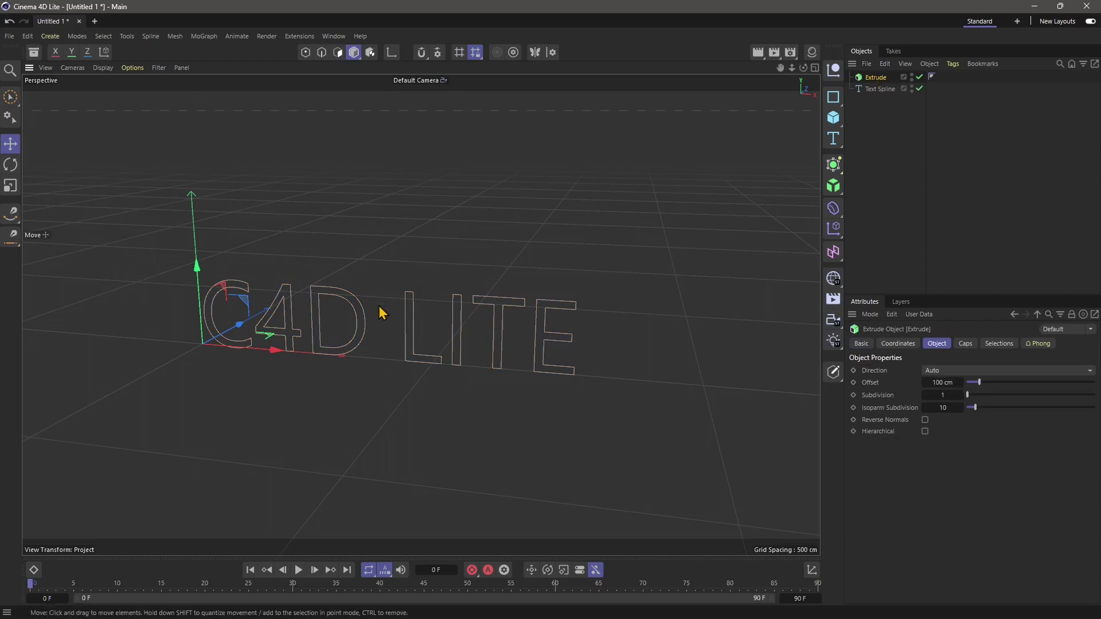
pyautogui.click(880, 89)
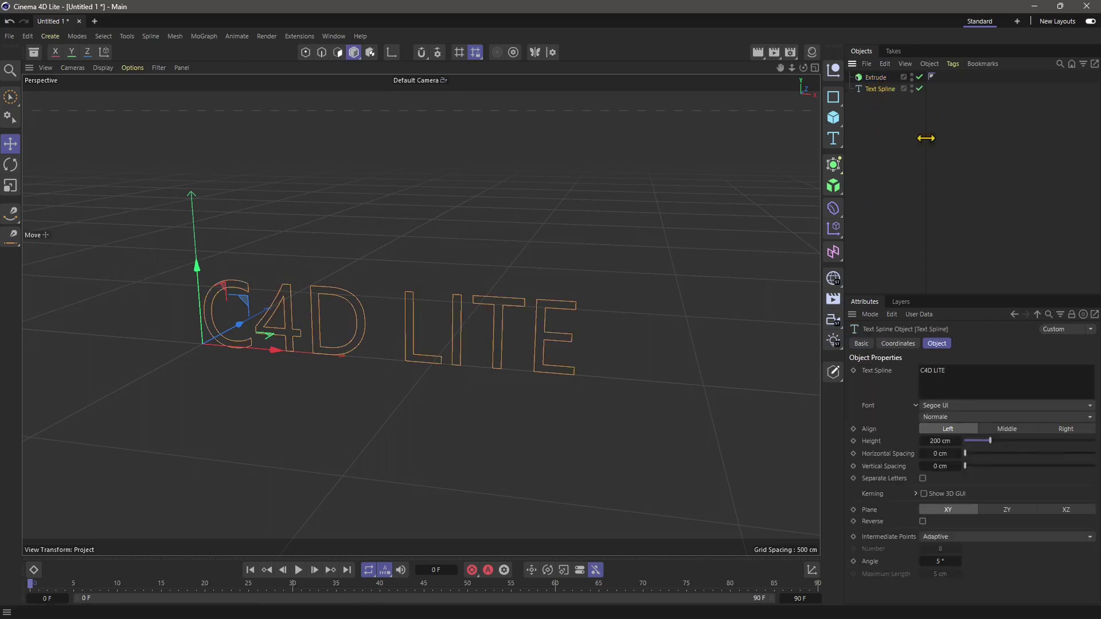
pyautogui.moveTo(877, 91); pyautogui.dragTo(882, 81)
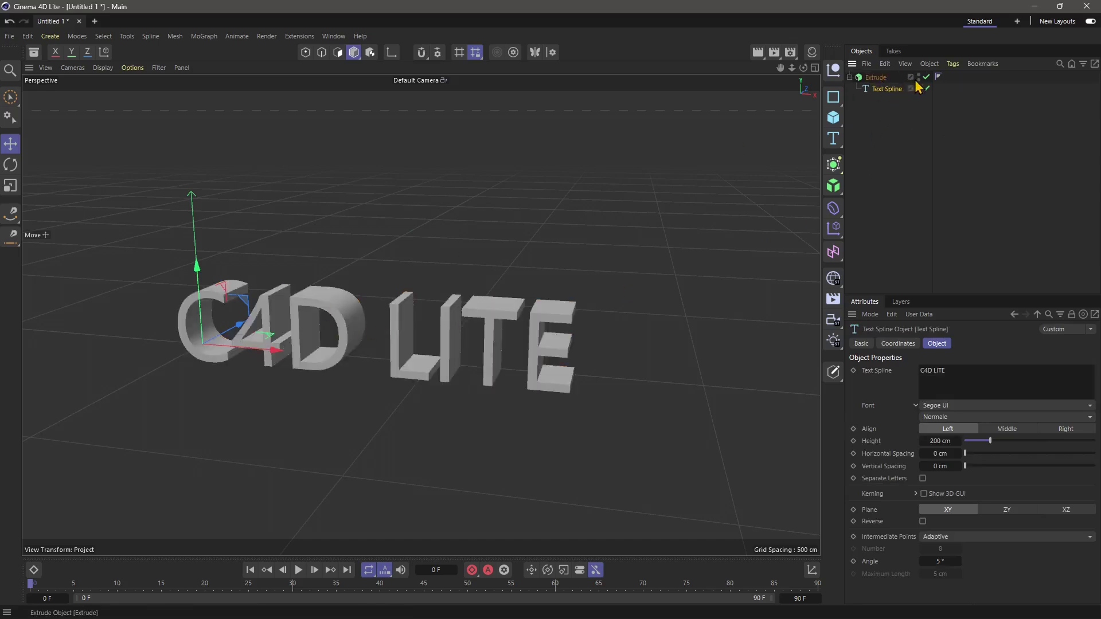
pyautogui.click(880, 79)
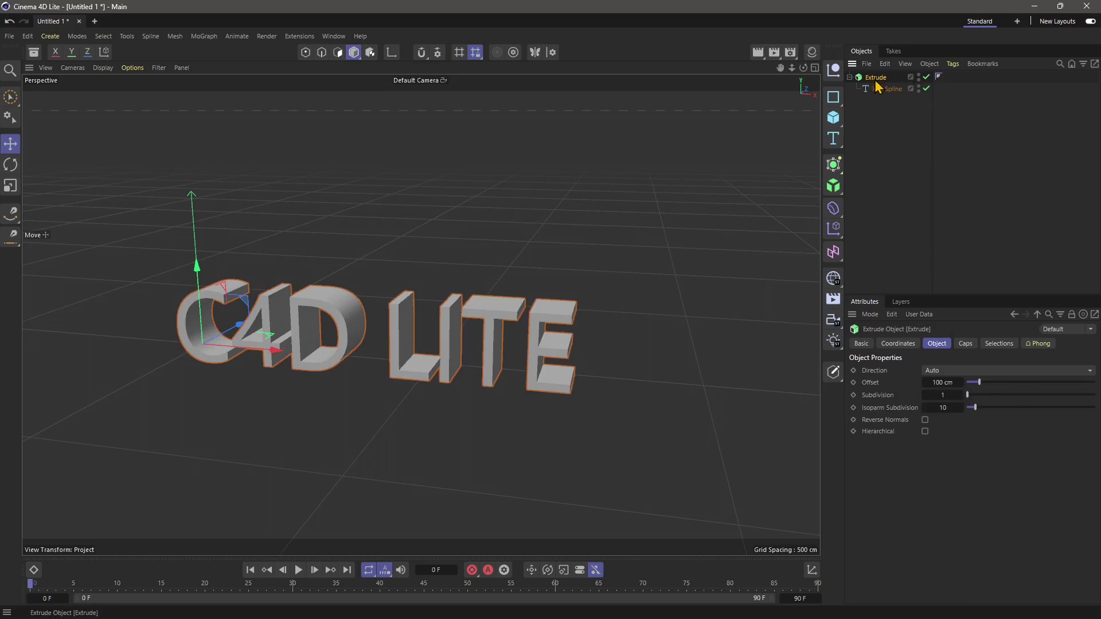
pyautogui.moveTo(976, 386); pyautogui.dragTo(969, 384)
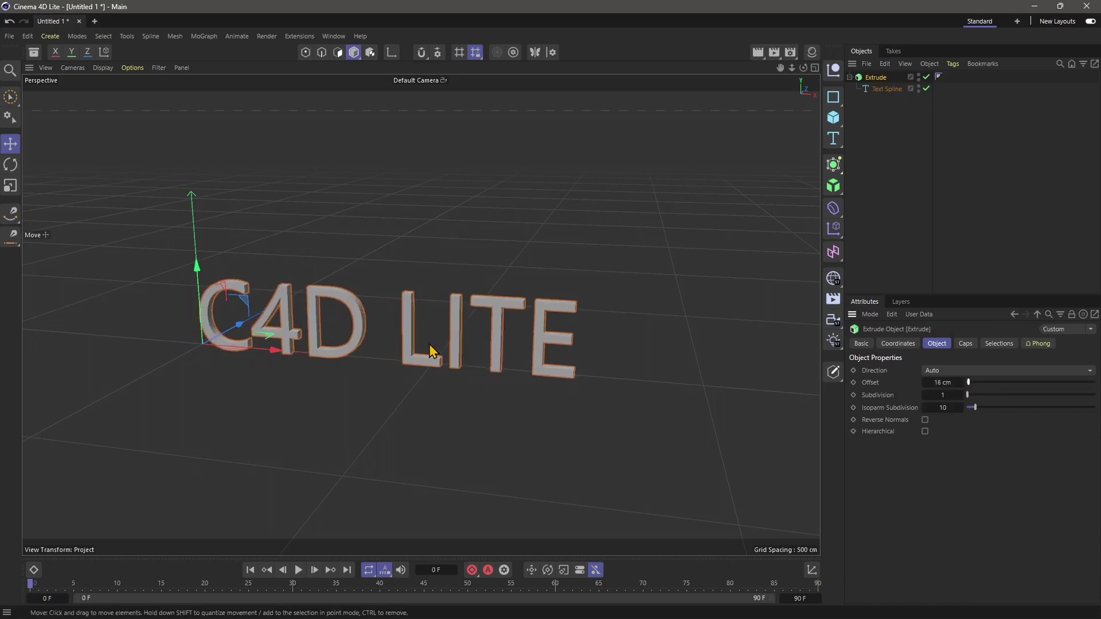
pyautogui.keyDown('alt'); pyautogui.moveTo(418, 388); pyautogui.dragTo(424, 392); pyautogui.keyUp('alt')
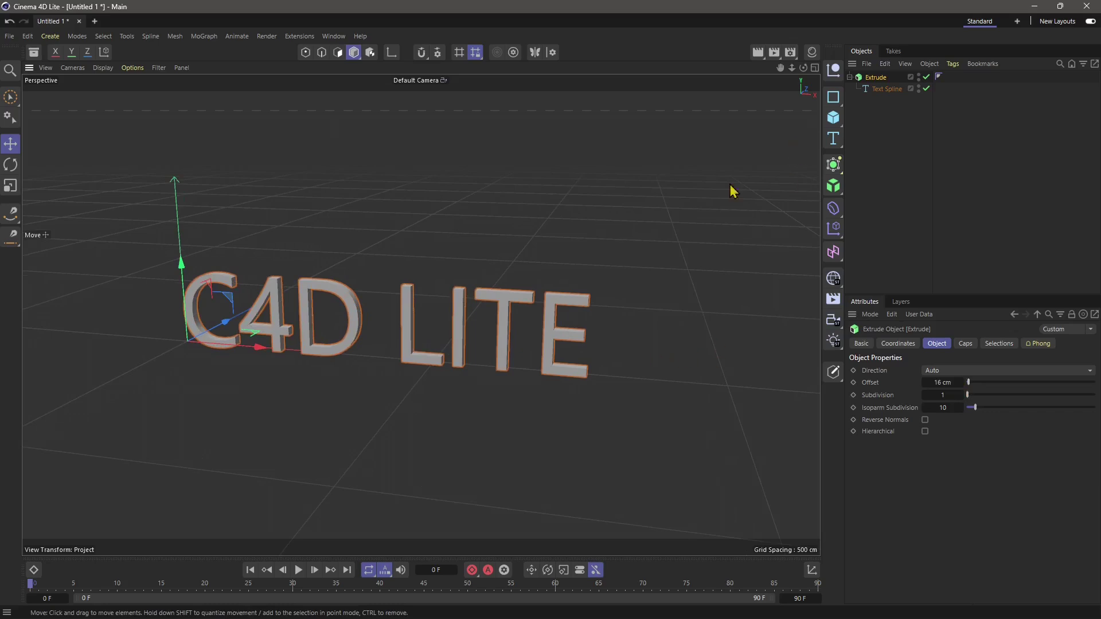
# Create a default Mat, then a PBR material and a standard Mat.1 from the + button menu.
pyautogui.click(813, 54)
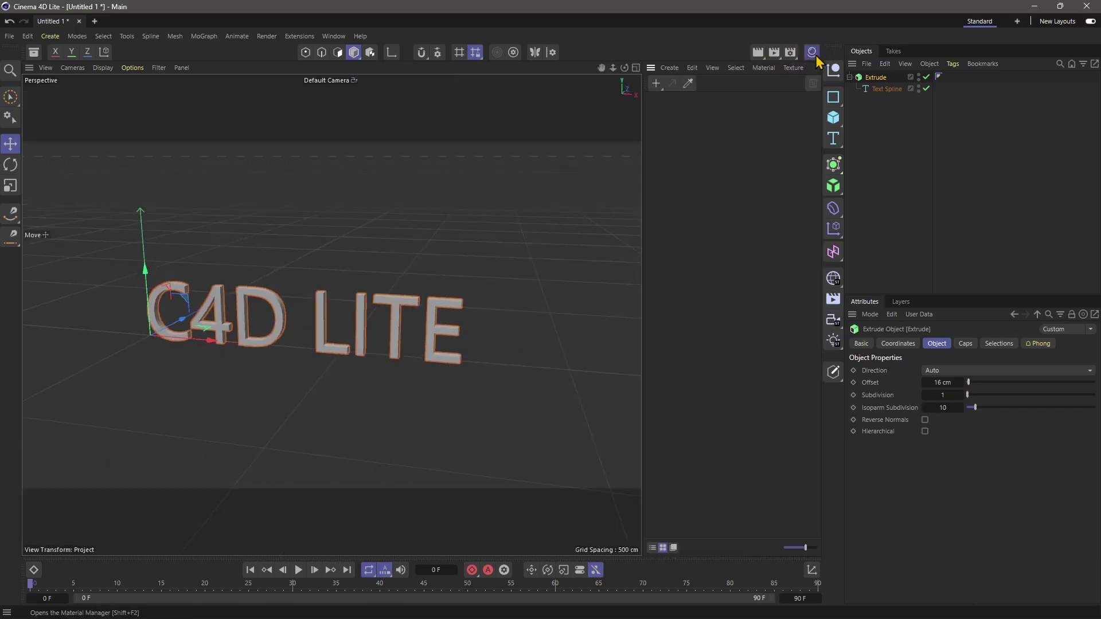
pyautogui.click(657, 84)
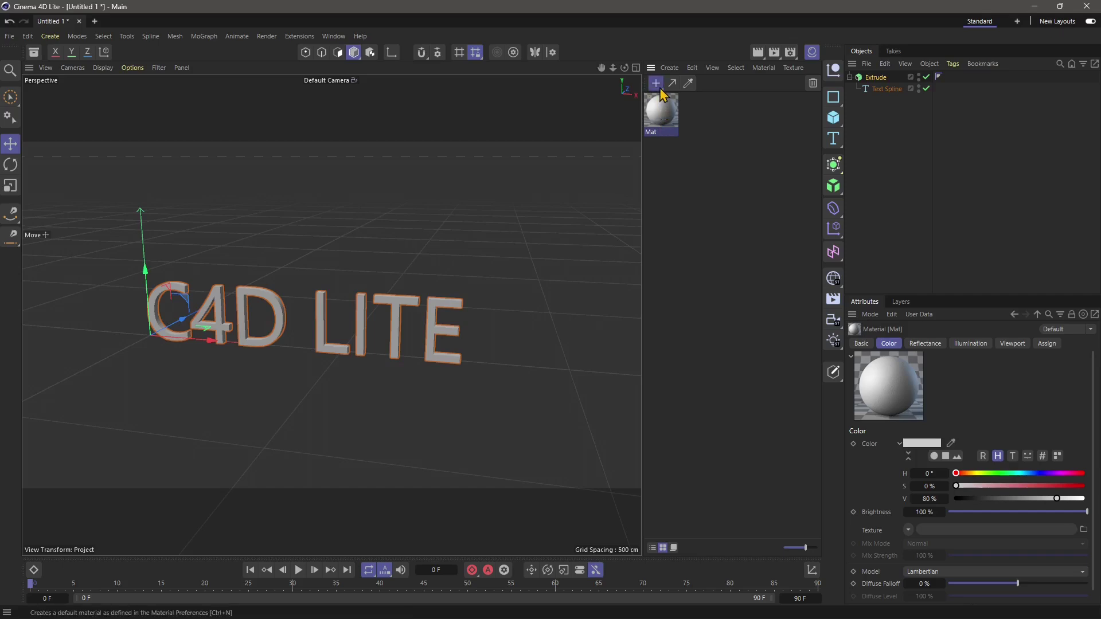
pyautogui.moveTo(656, 84); pyautogui.dragTo(720, 127)
pyautogui.moveTo(655, 83); pyautogui.dragTo(724, 147)
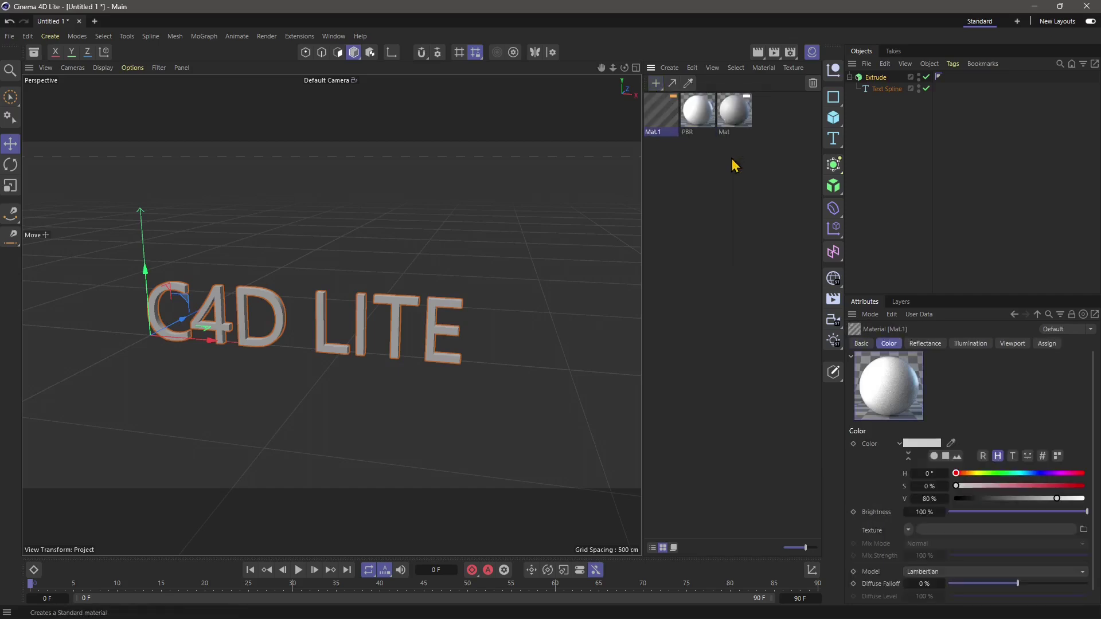
pyautogui.moveTo(656, 84); pyautogui.dragTo(710, 274)
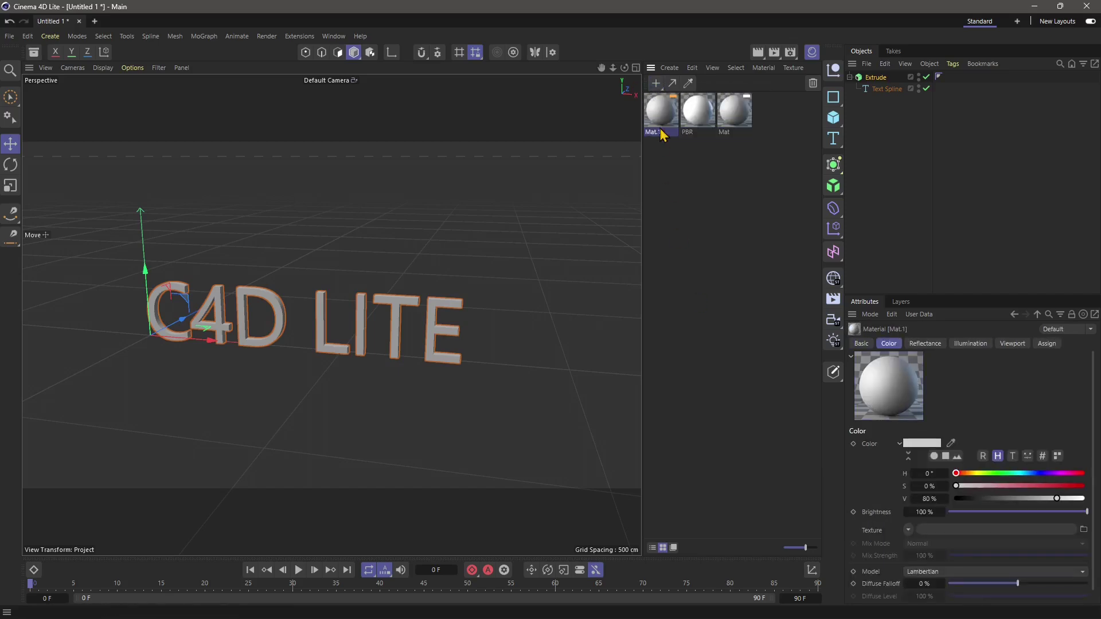
pyautogui.click(669, 68)
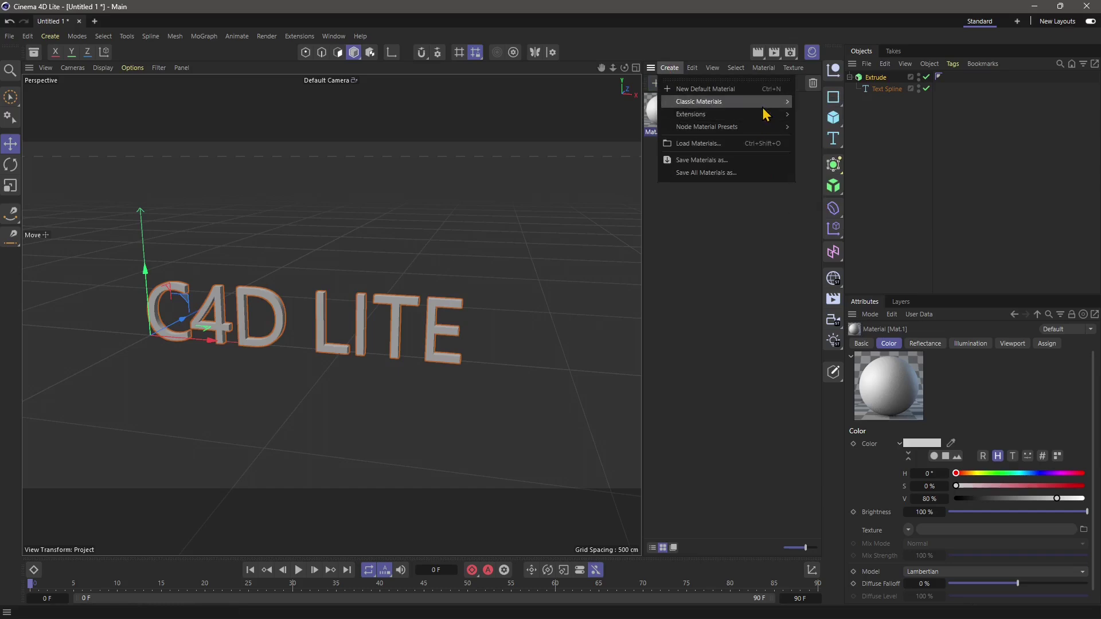
pyautogui.moveTo(748, 121)
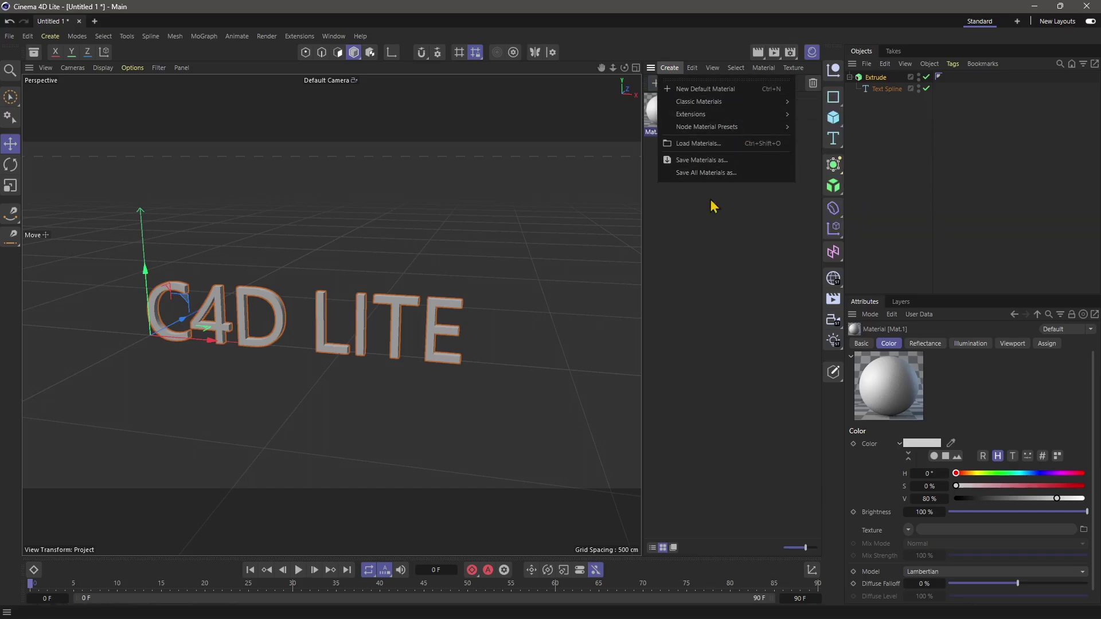
pyautogui.click(669, 165)
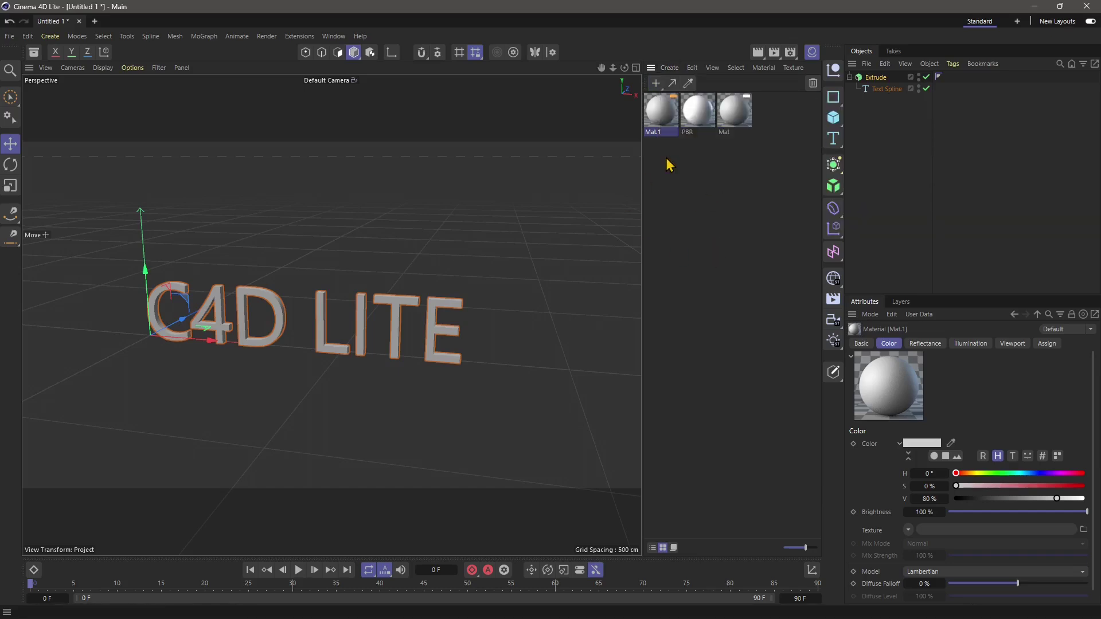
# Drag Mat.1 onto the C4D LITE text and colour it muted blue (H 234.78°, S 45%, V 60%).
pyautogui.moveTo(660, 111); pyautogui.dragTo(395, 330)
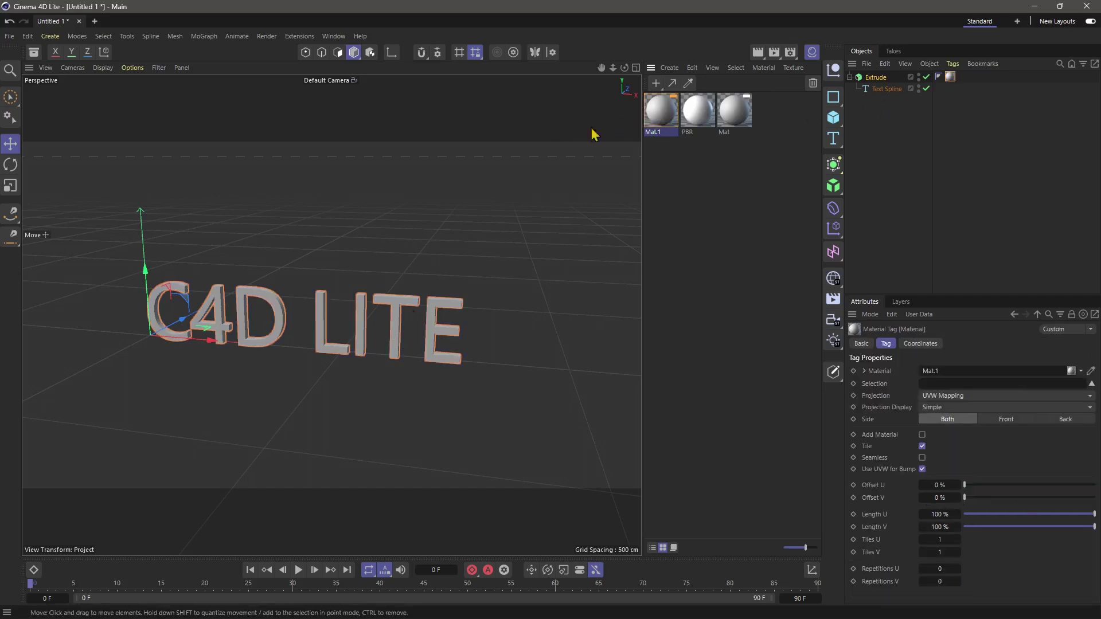
pyautogui.moveTo(673, 119); pyautogui.dragTo(400, 316)
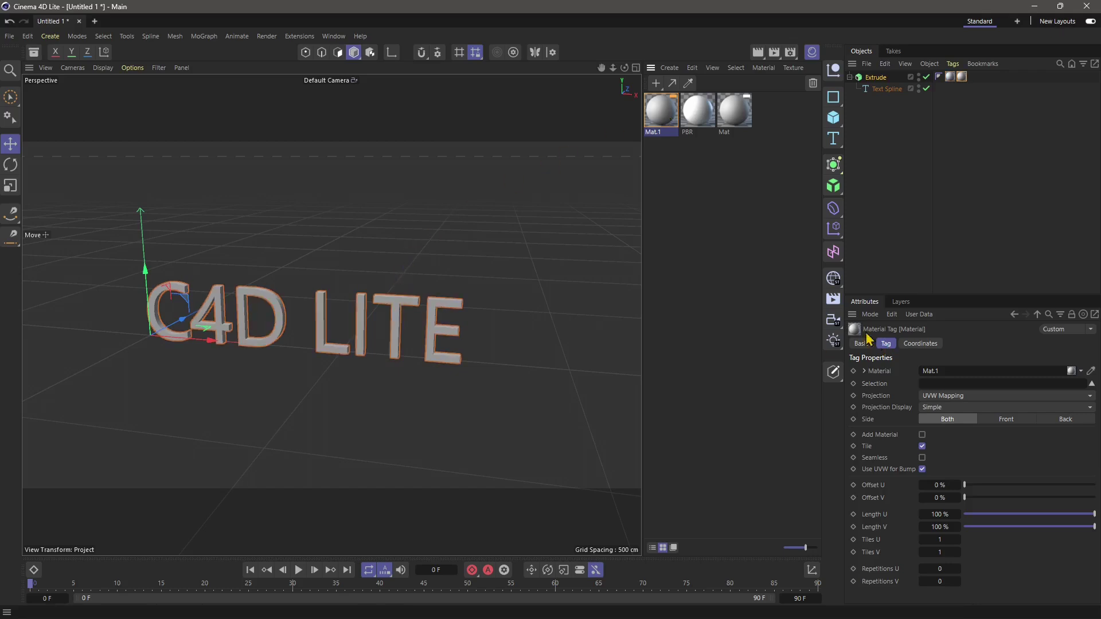
pyautogui.doubleClick(660, 119)
pyautogui.moveTo(757, 104); pyautogui.dragTo(483, 129)
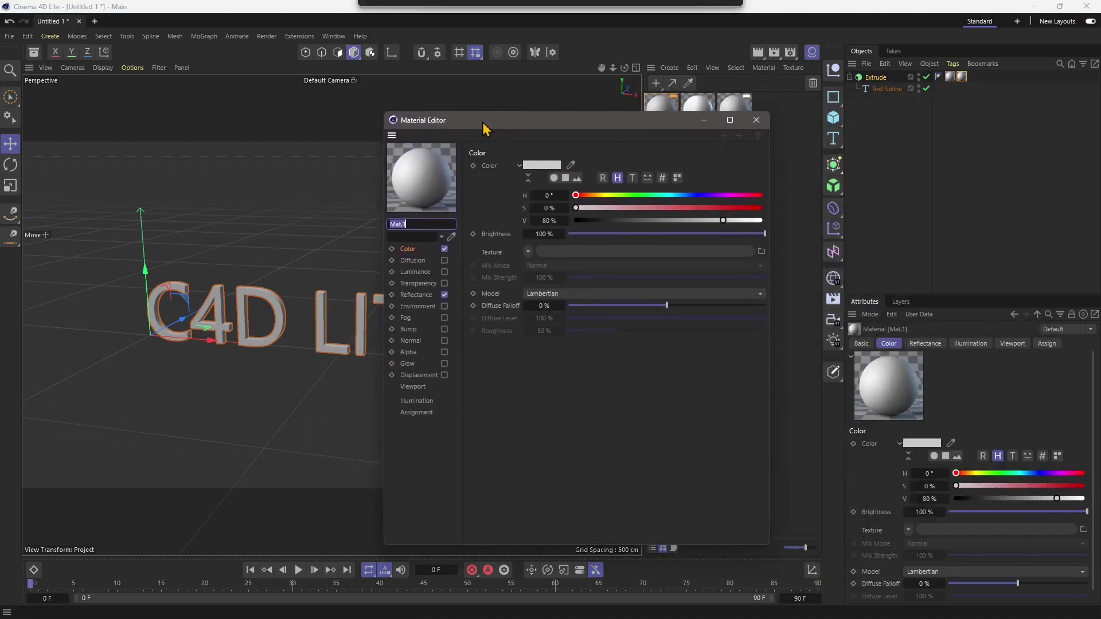
pyautogui.click(672, 207)
pyautogui.click(696, 195)
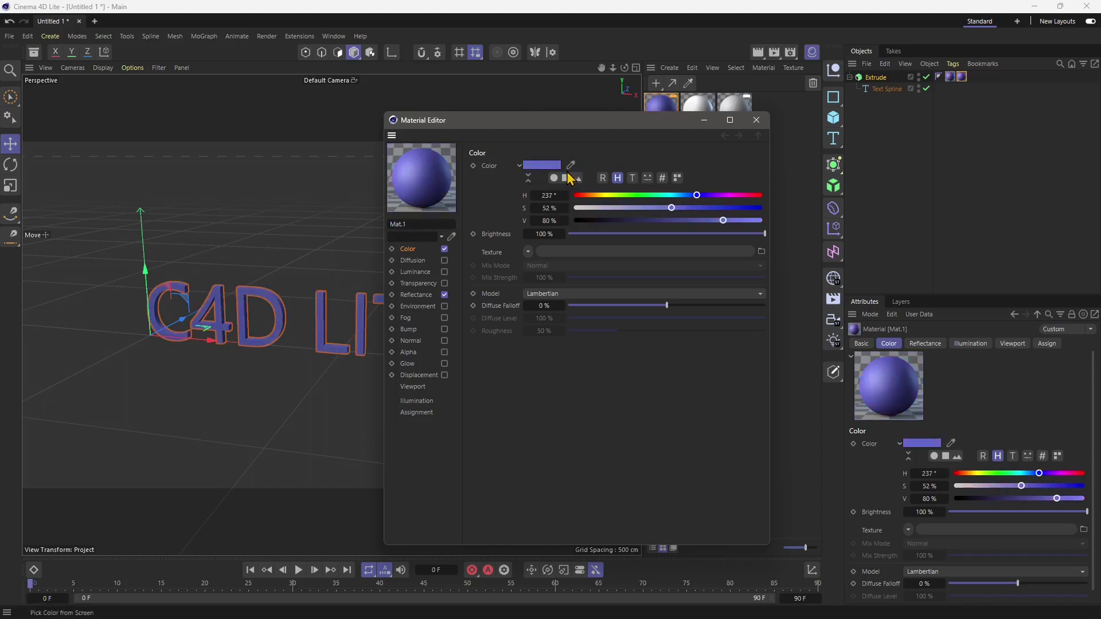
pyautogui.moveTo(586, 122); pyautogui.dragTo(654, 119)
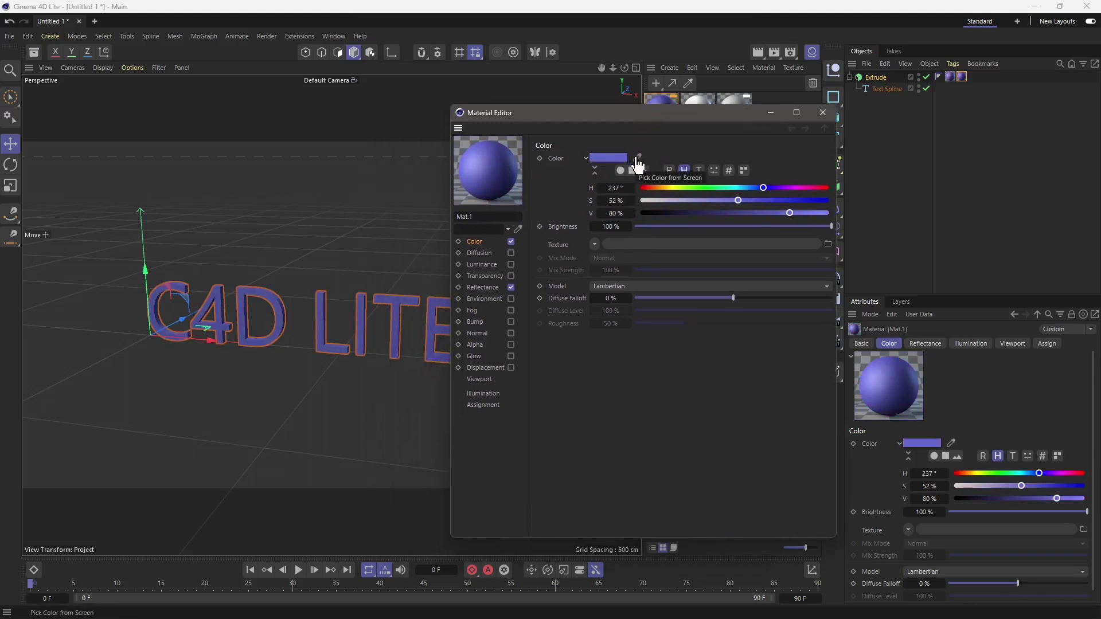
pyautogui.click(637, 157)
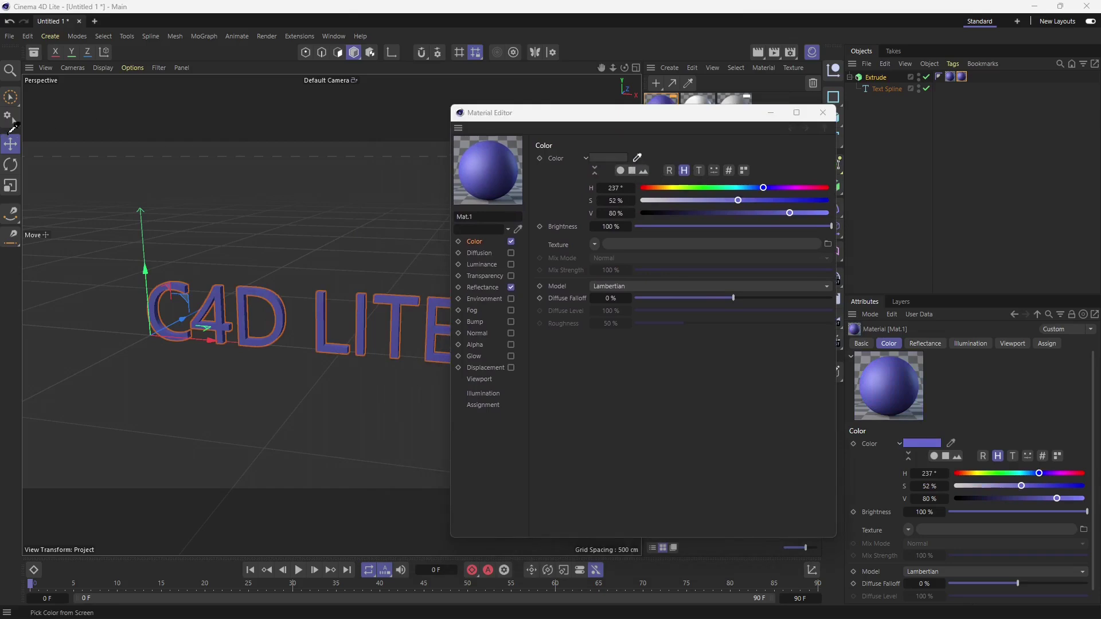
pyautogui.click(20, 135)
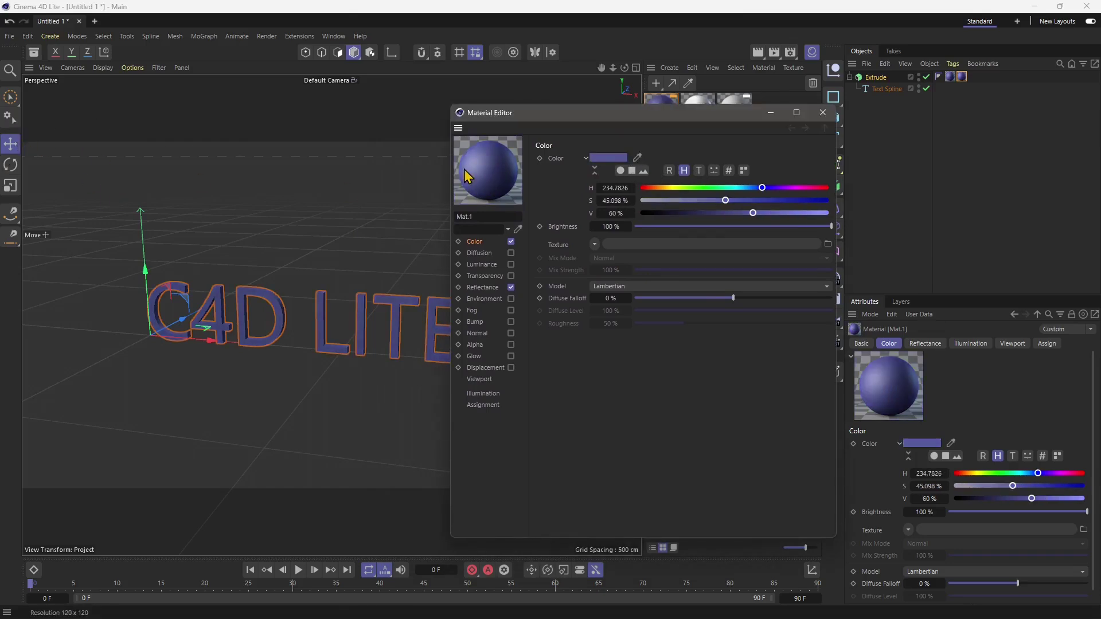
# Preview Mat.1's Luminance channel, leave it off, and close the material editor and manager.
pyautogui.click(825, 113)
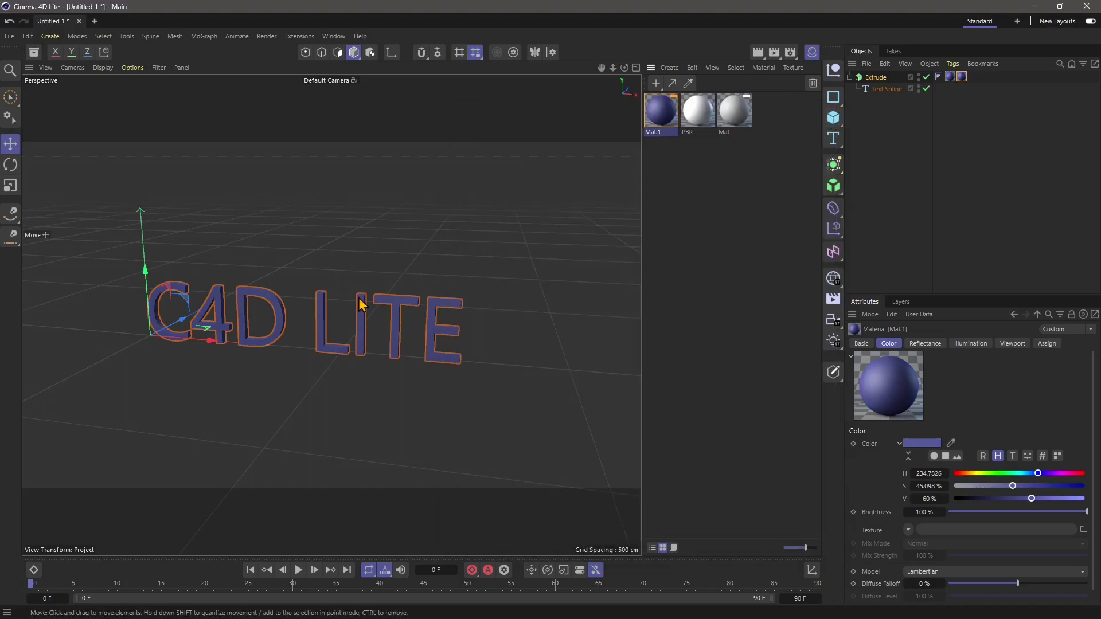
pyautogui.doubleClick(660, 113)
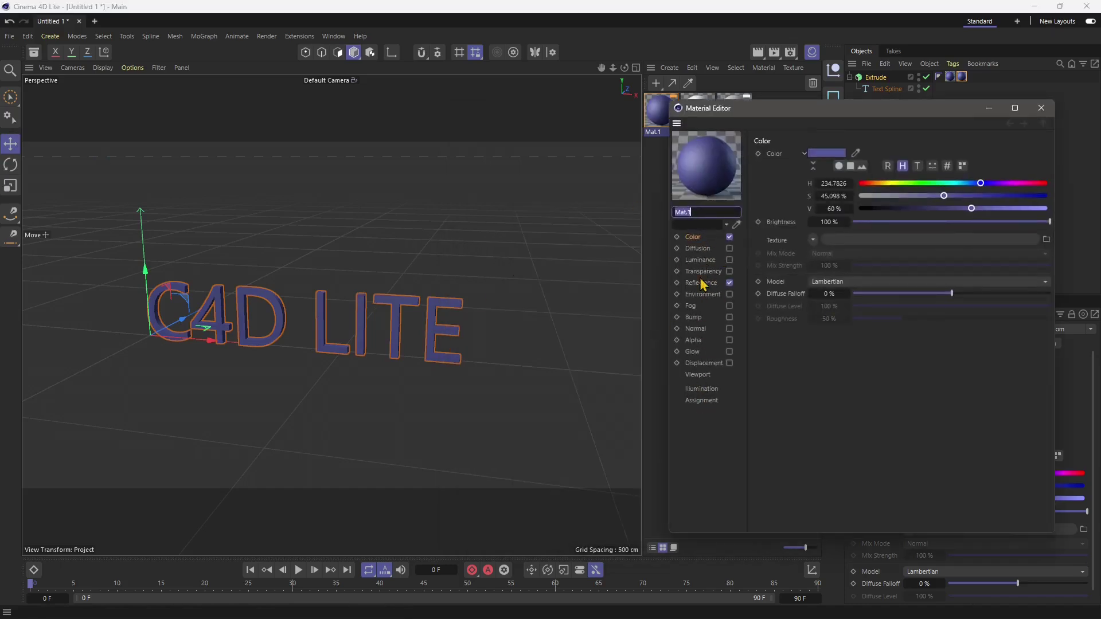
pyautogui.click(729, 260)
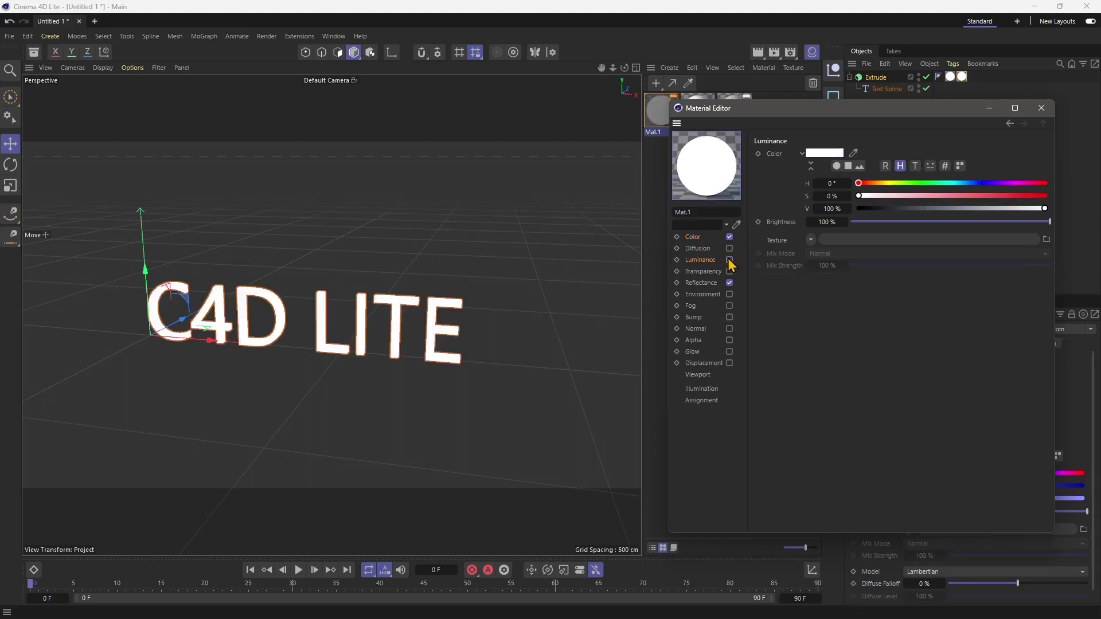
pyautogui.click(729, 260)
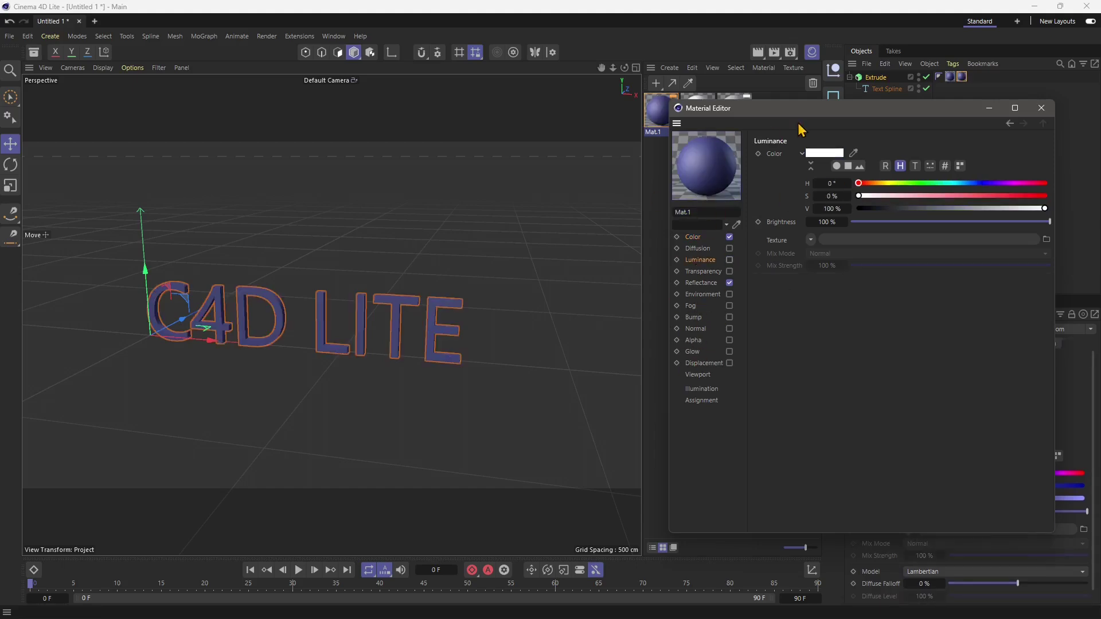
pyautogui.moveTo(797, 113); pyautogui.dragTo(504, 113)
pyautogui.click(739, 108)
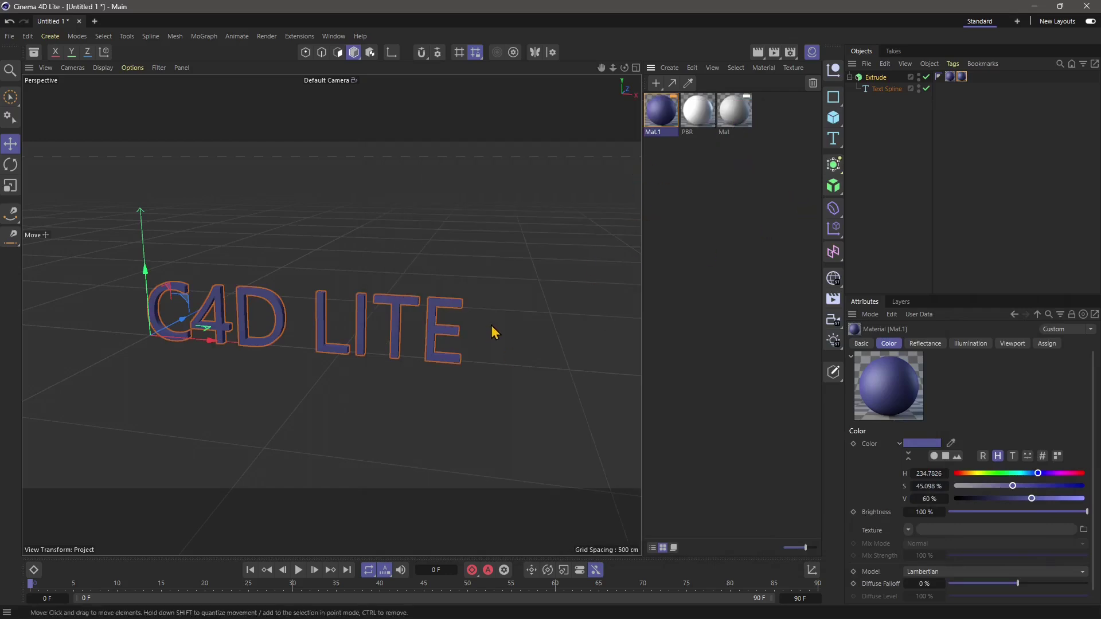
pyautogui.click(811, 53)
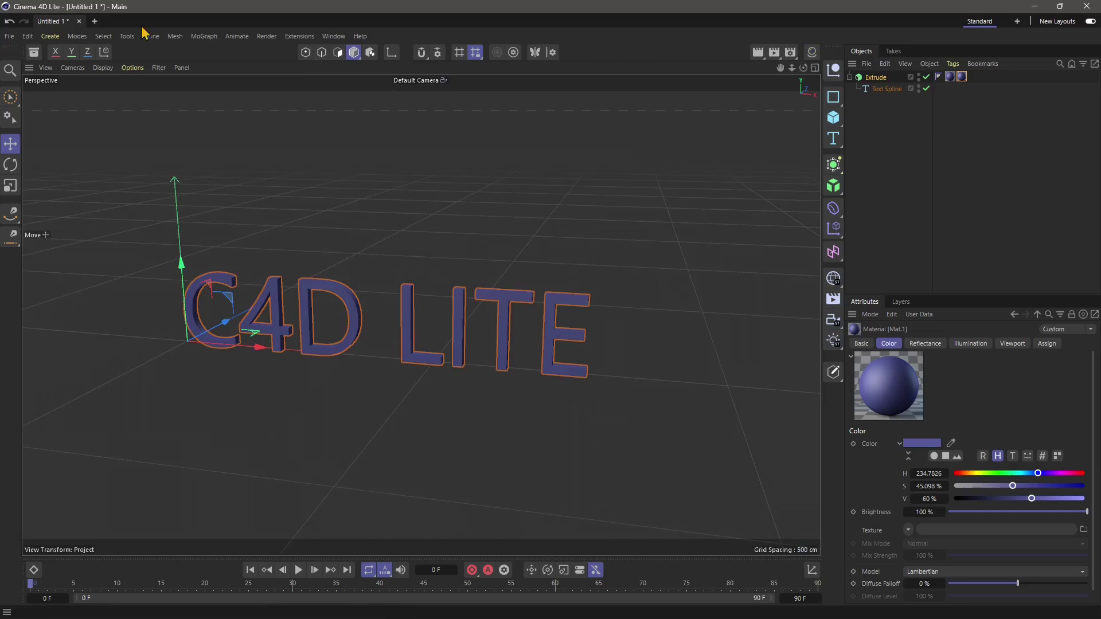
# Add a Camera object (35 mm focal length, Perspective projection) from the Create menu.
pyautogui.click(51, 36)
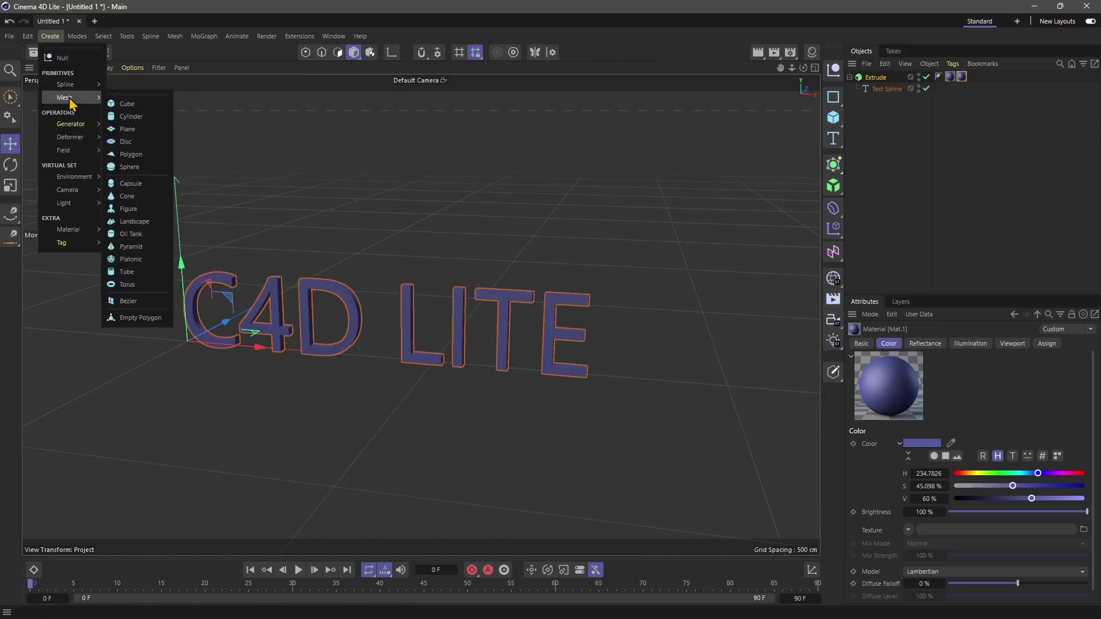
pyautogui.moveTo(73, 138)
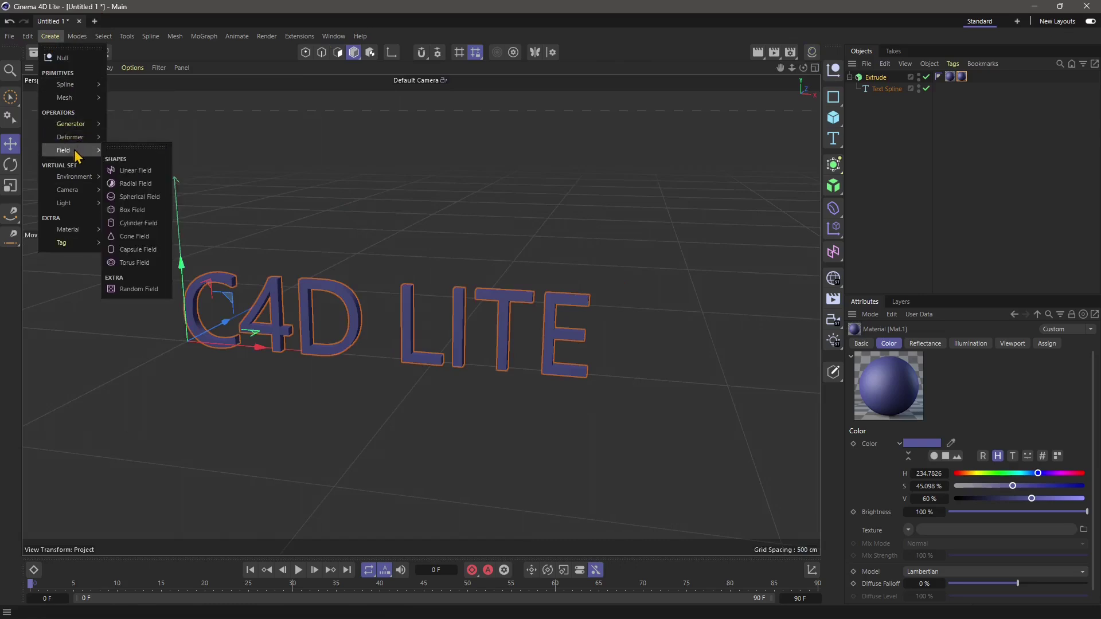
pyautogui.moveTo(74, 191)
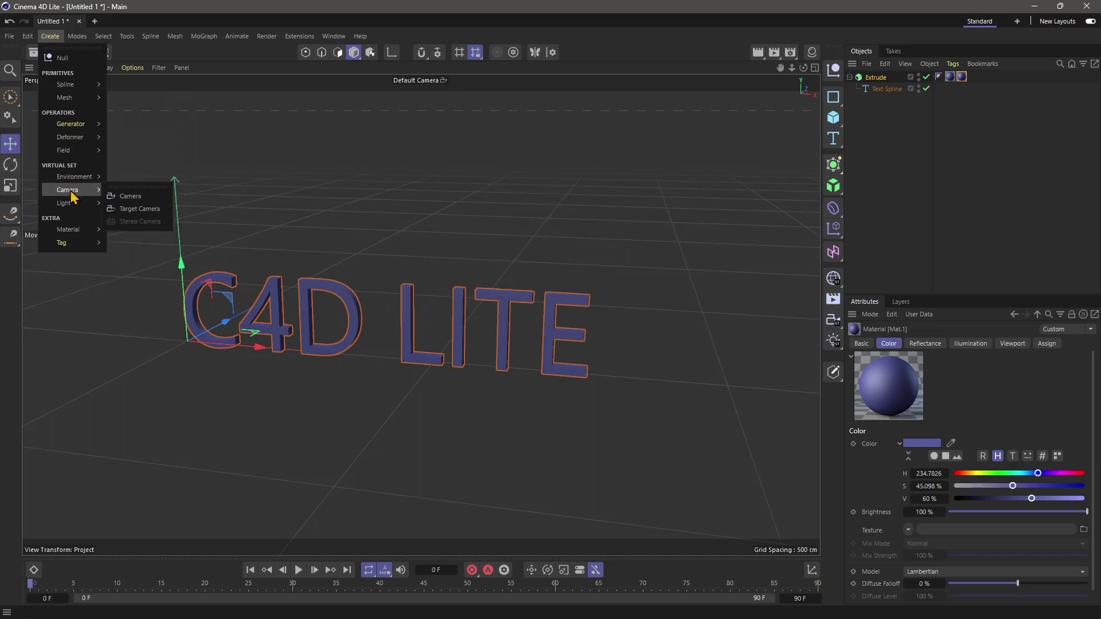
pyautogui.click(127, 197)
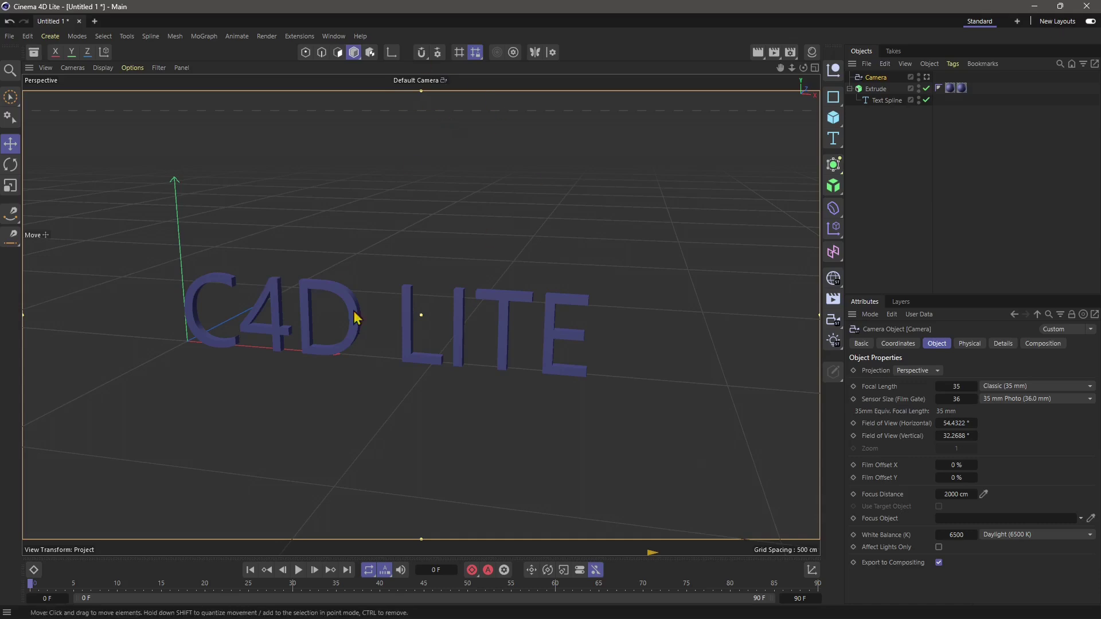
# Zoom out in the four views, return to single Perspective and orbit until the camera's cone shows, then select the text.
pyautogui.scroll(-2, 348, 344)
pyautogui.middleClick(326, 319)
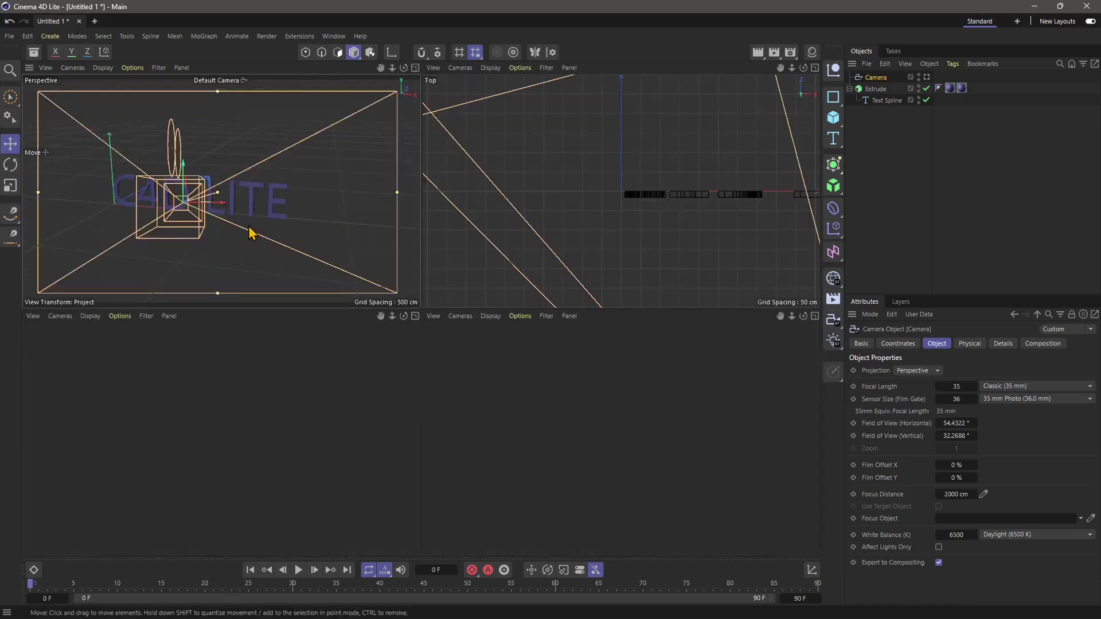
pyautogui.middleClick(251, 232)
pyautogui.middleClick(516, 258)
pyautogui.scroll(-5, 568, 229)
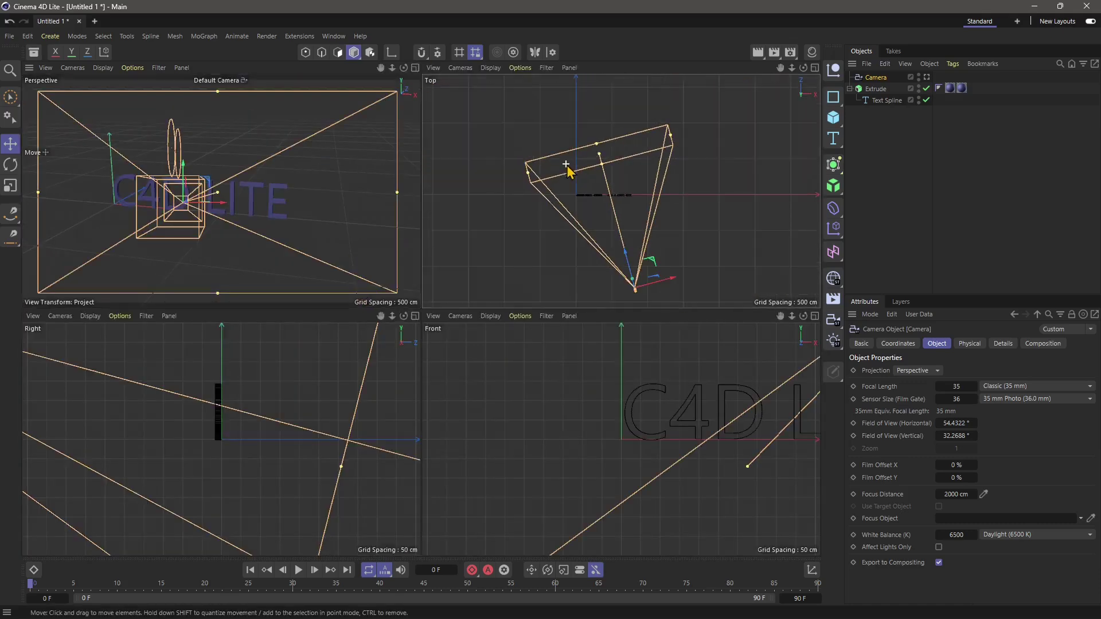
pyautogui.scroll(-5, 650, 399)
pyautogui.scroll(-5, 265, 410)
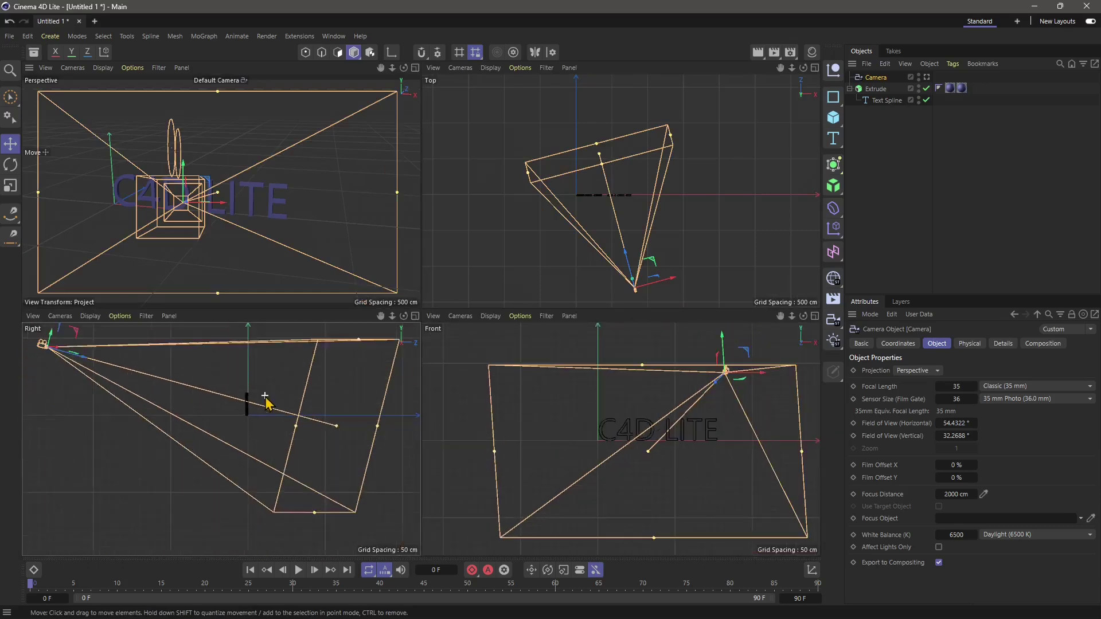
pyautogui.middleClick(239, 218)
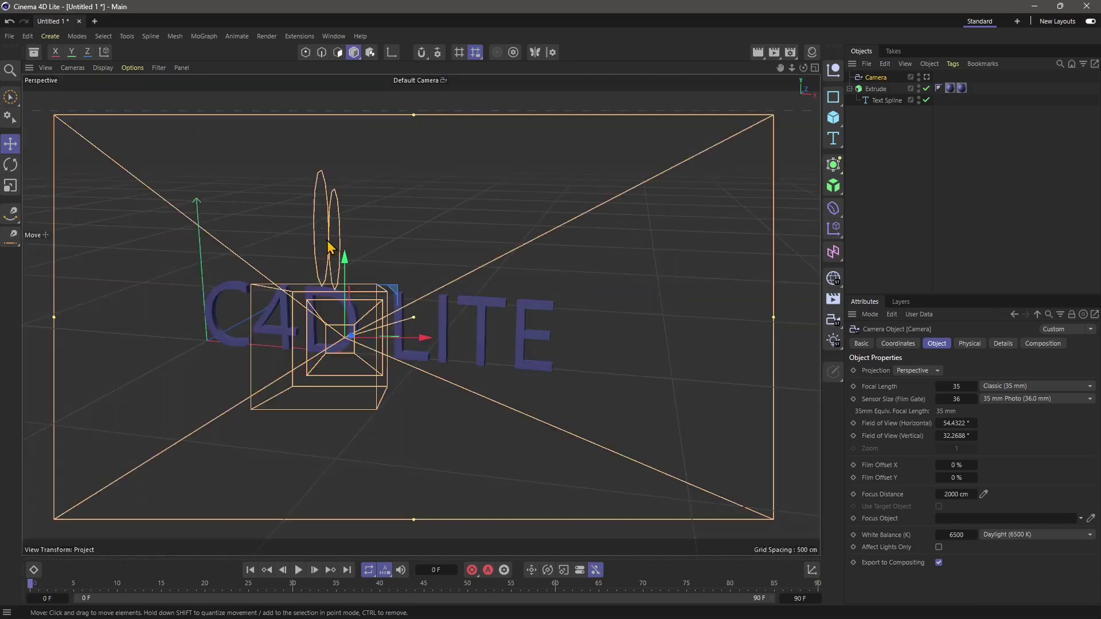
pyautogui.keyDown('alt'); pyautogui.moveTo(476, 333); pyautogui.dragTo(477, 385); pyautogui.keyUp('alt')
pyautogui.click(529, 337)
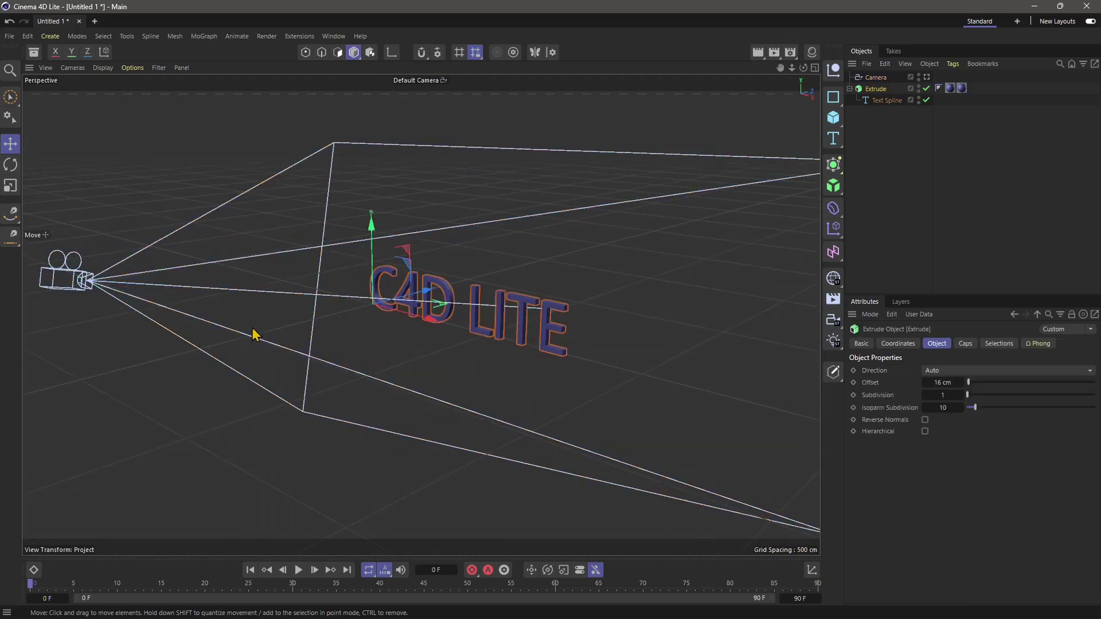
# Clear the camera selection and add a 100 cm Platonic icosahedron at the origin.
pyautogui.click(82, 283)
pyautogui.click(148, 179)
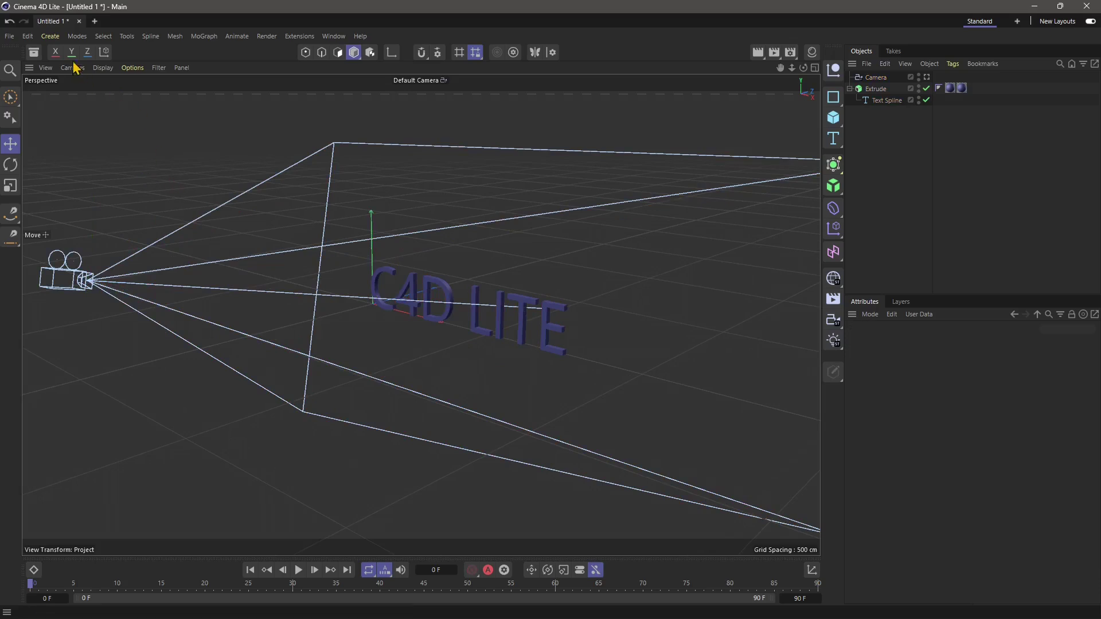
pyautogui.click(49, 36)
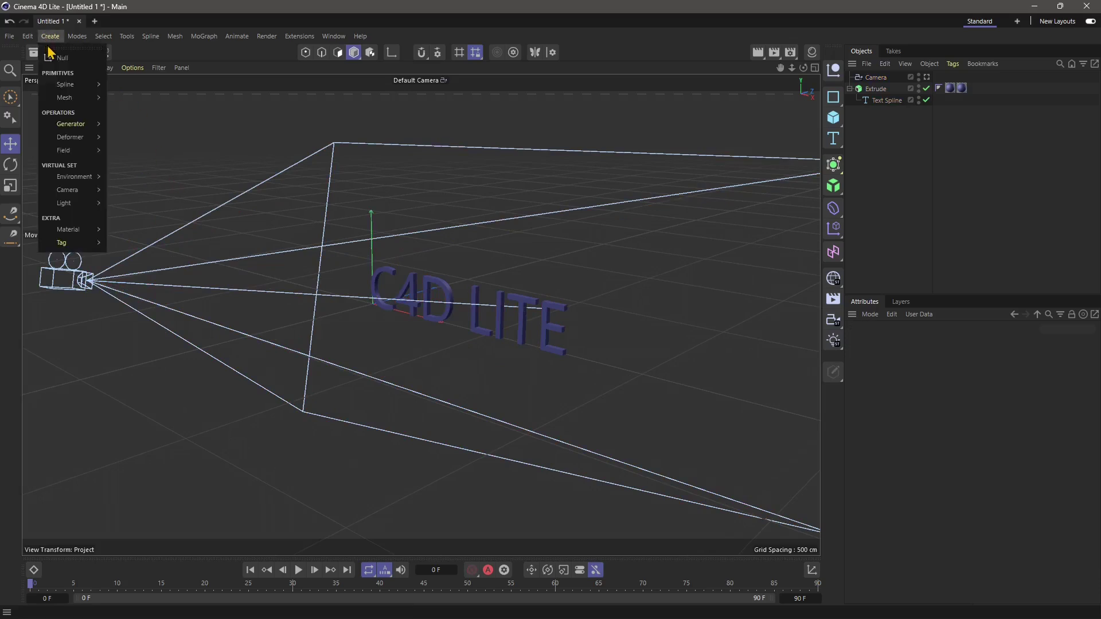
pyautogui.moveTo(64, 97)
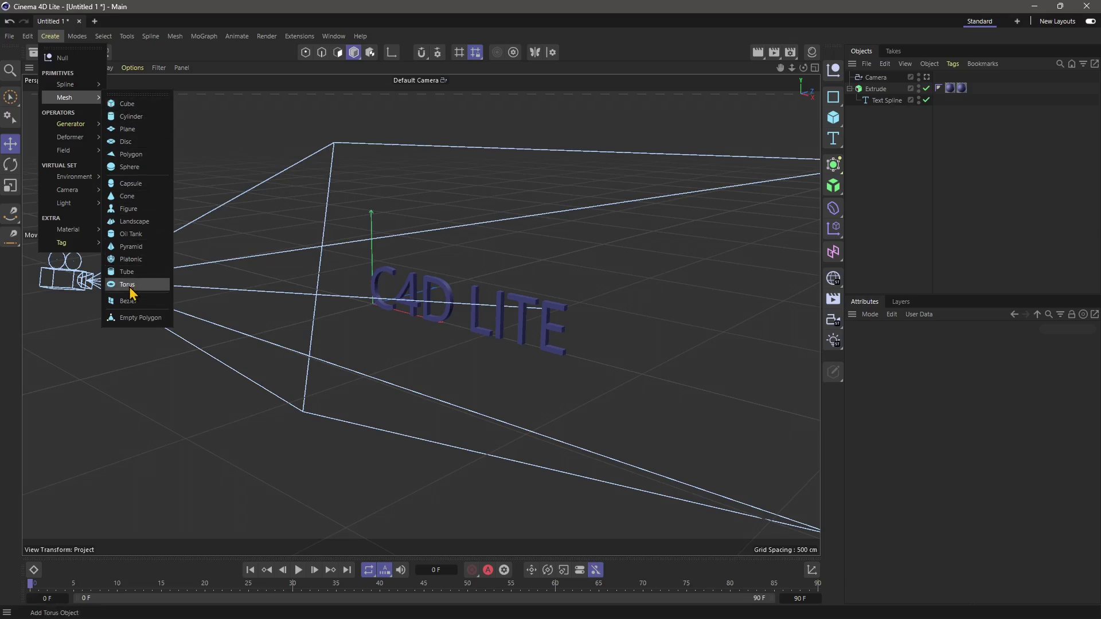
pyautogui.click(131, 259)
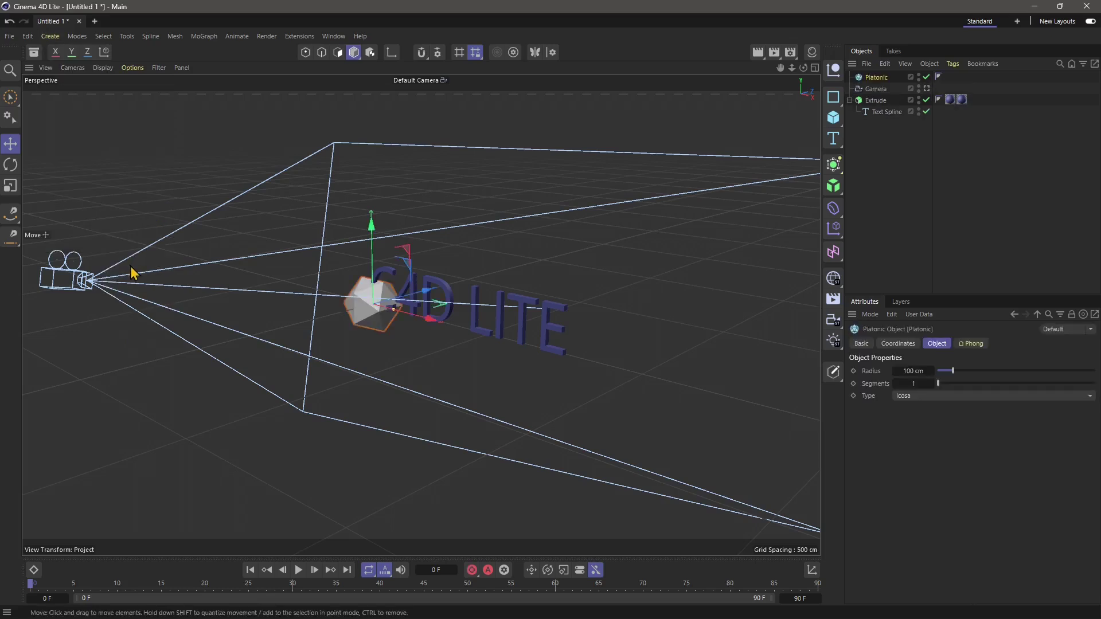
# Raise the Platonic, shift it right, then lower it slightly above the C4D LITE letters.
pyautogui.moveTo(371, 216); pyautogui.dragTo(384, 109)
pyautogui.moveTo(425, 184); pyautogui.dragTo(533, 224)
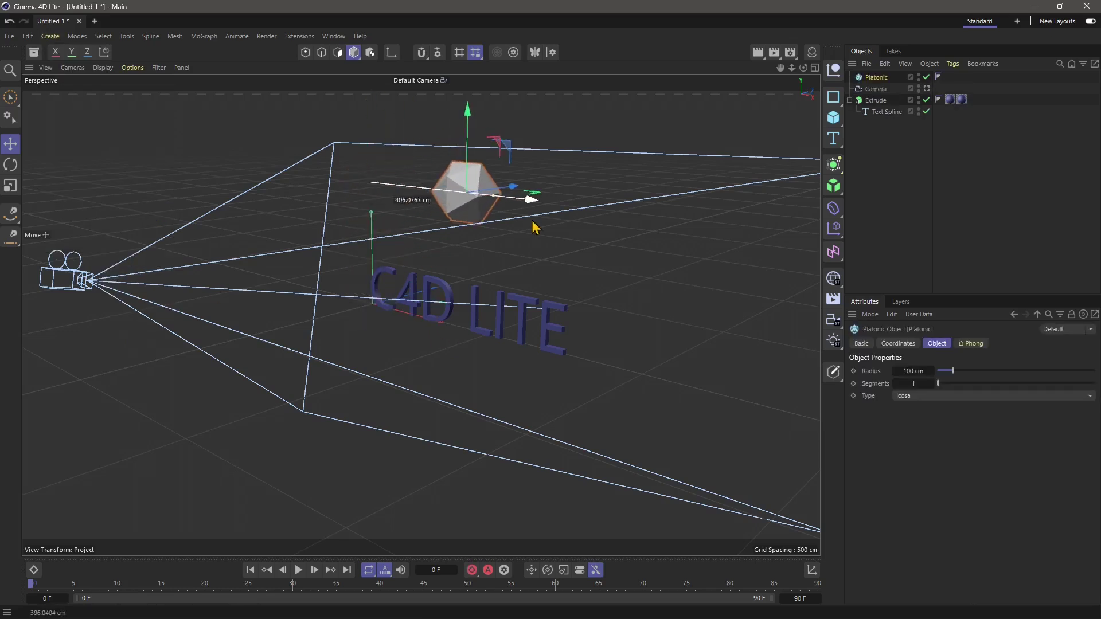
pyautogui.moveTo(466, 115); pyautogui.dragTo(464, 141)
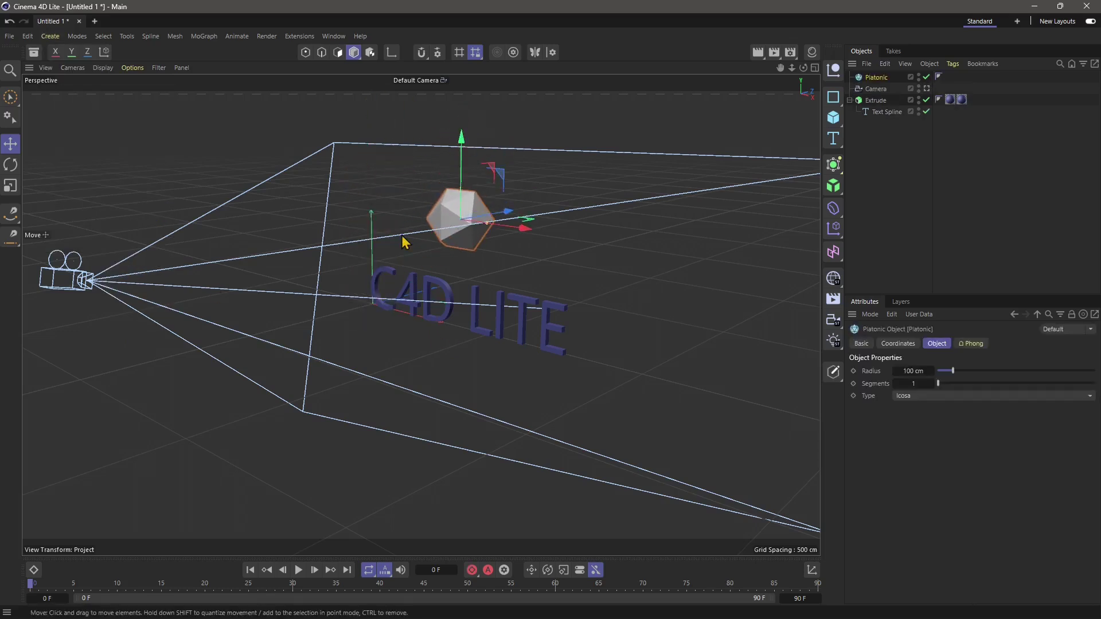
# Add an omni Light at 100% intensity to the scene.
pyautogui.click(51, 36)
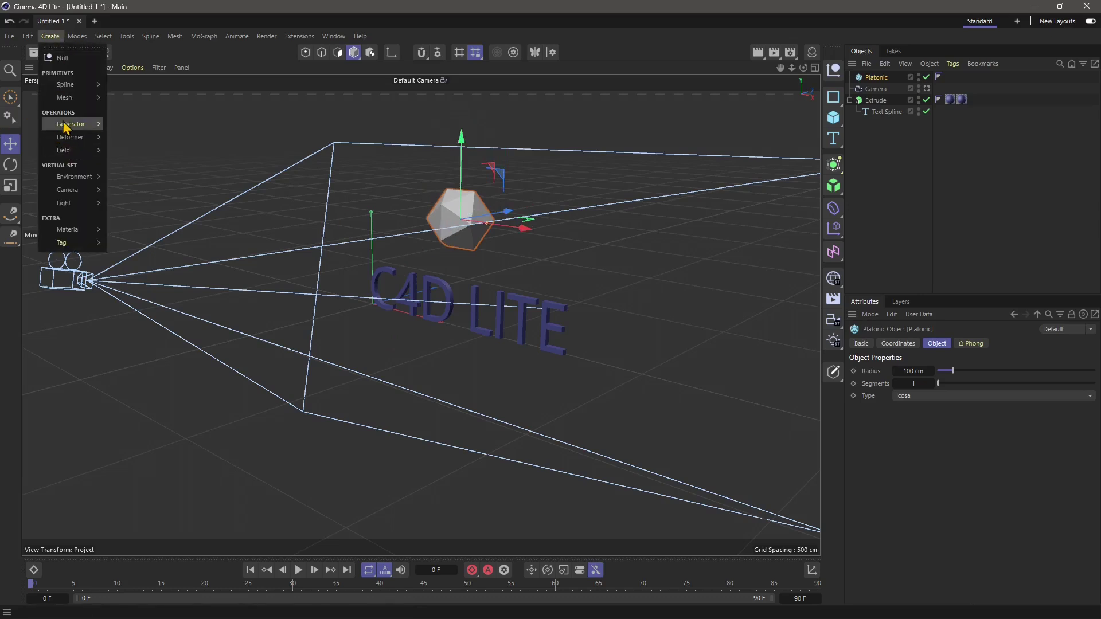
pyautogui.moveTo(82, 194)
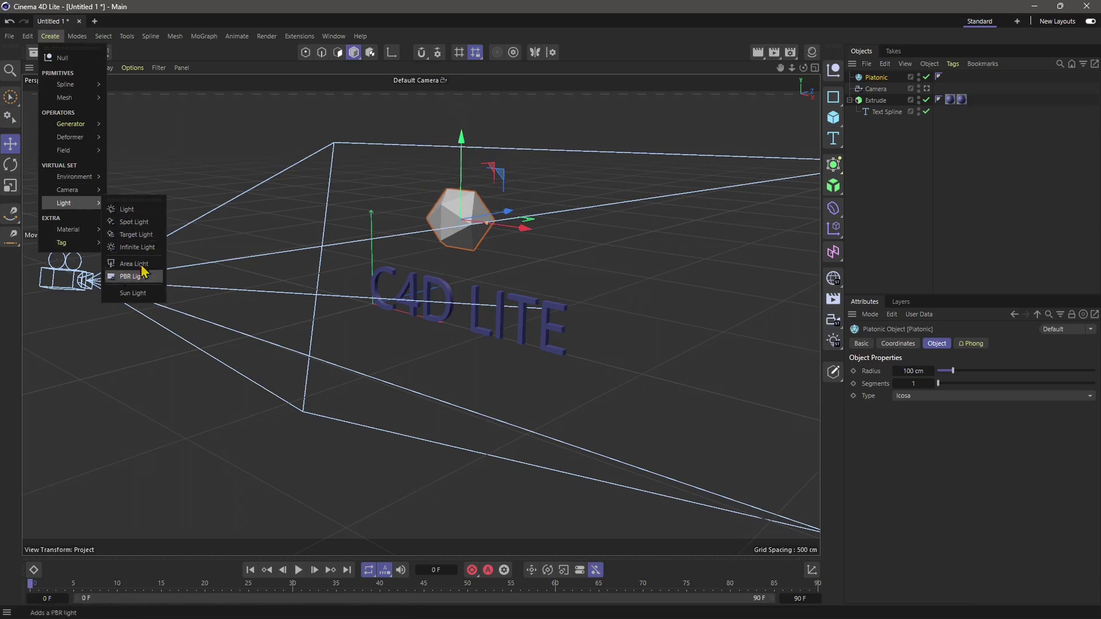
pyautogui.click(128, 211)
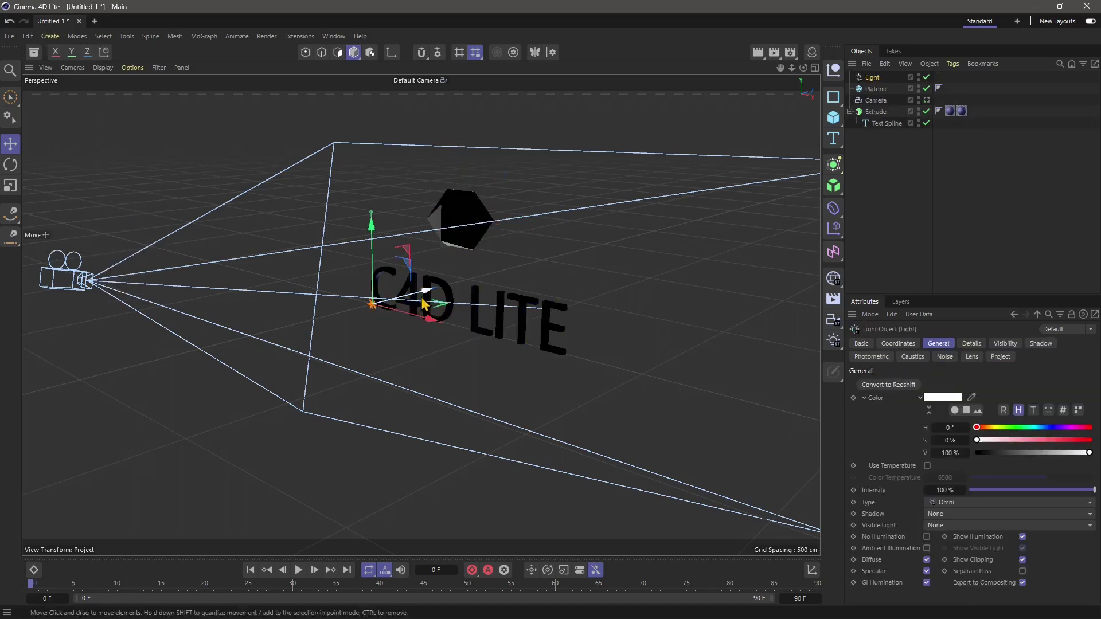
# Position the light beside the left end of the C4D LITE letters, then deselect it.
pyautogui.moveTo(433, 317); pyautogui.dragTo(427, 362)
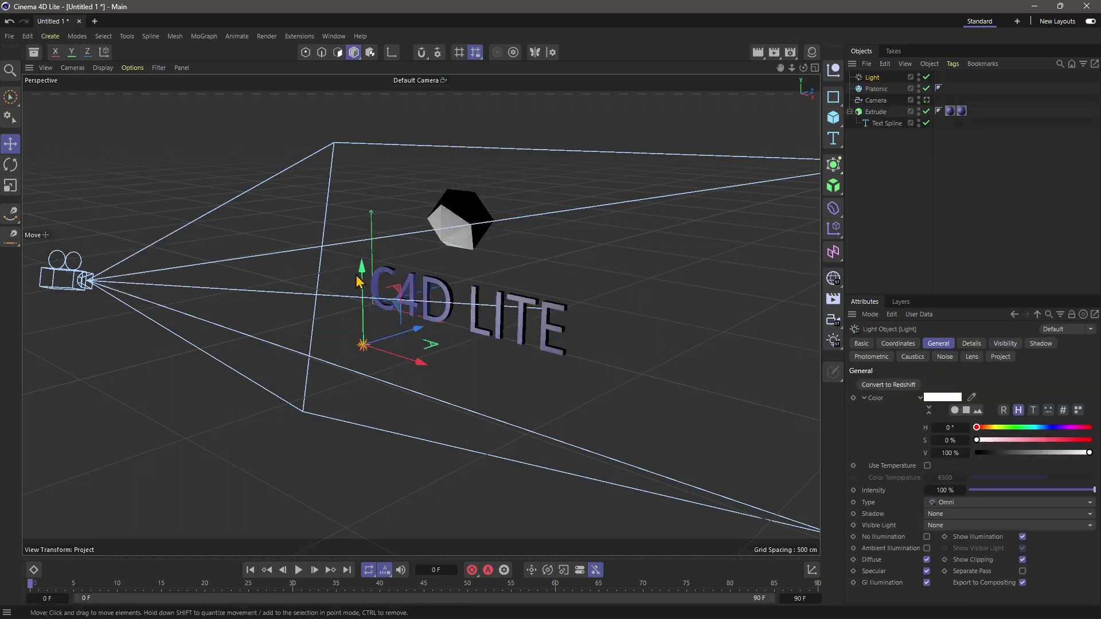
pyautogui.moveTo(358, 284); pyautogui.dragTo(438, 261)
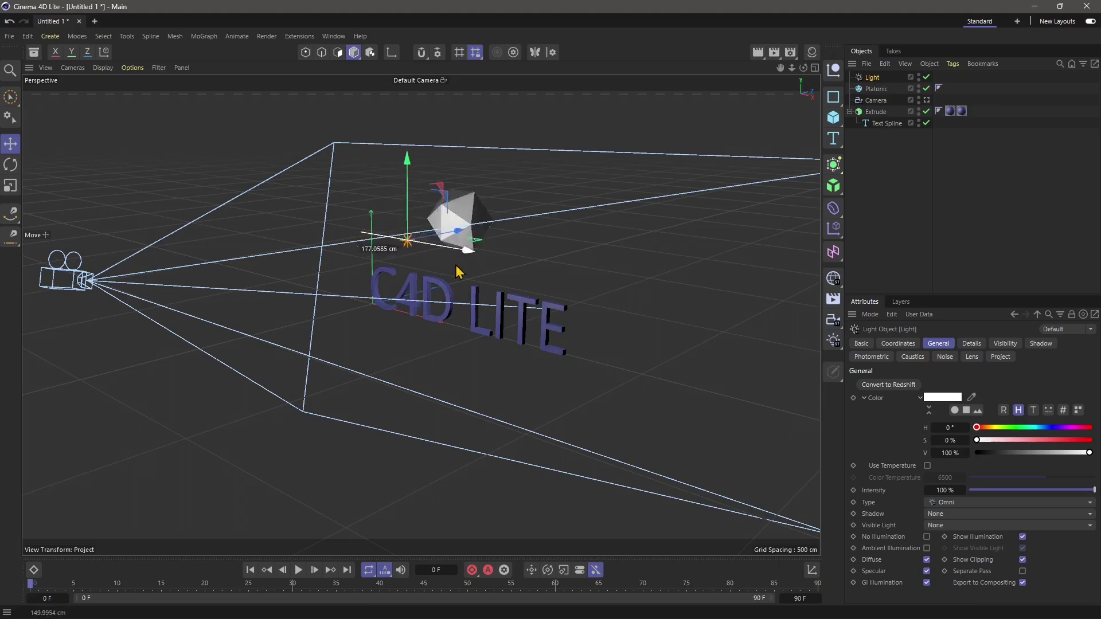
pyautogui.moveTo(410, 188); pyautogui.dragTo(418, 264)
pyautogui.click(306, 229)
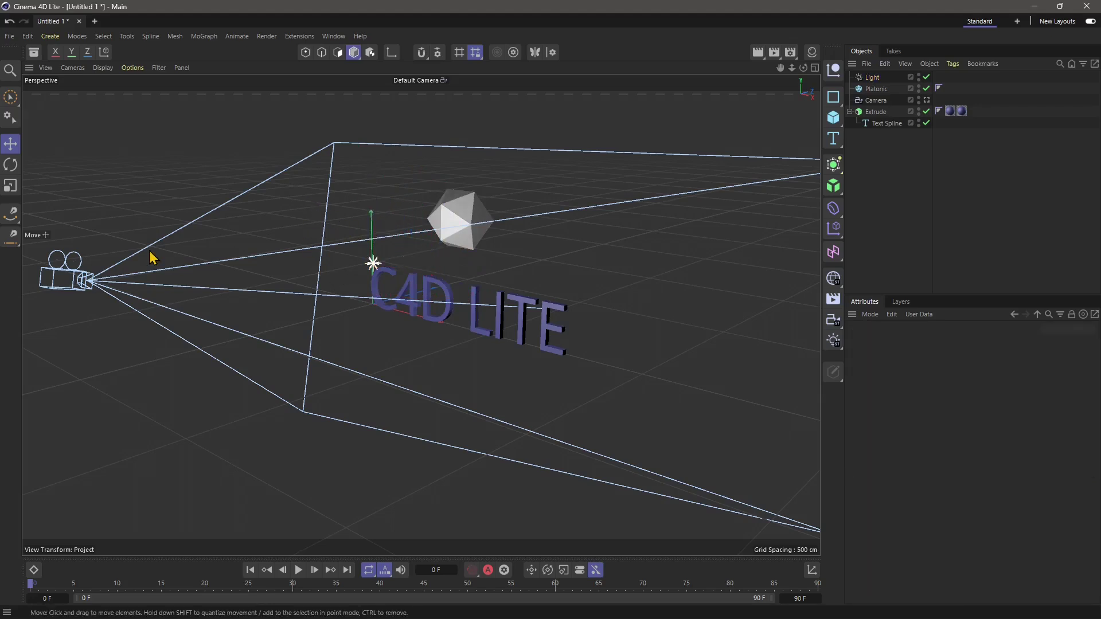
# Browse the Create menu's object lists, then dismiss the menu.
pyautogui.click(50, 36)
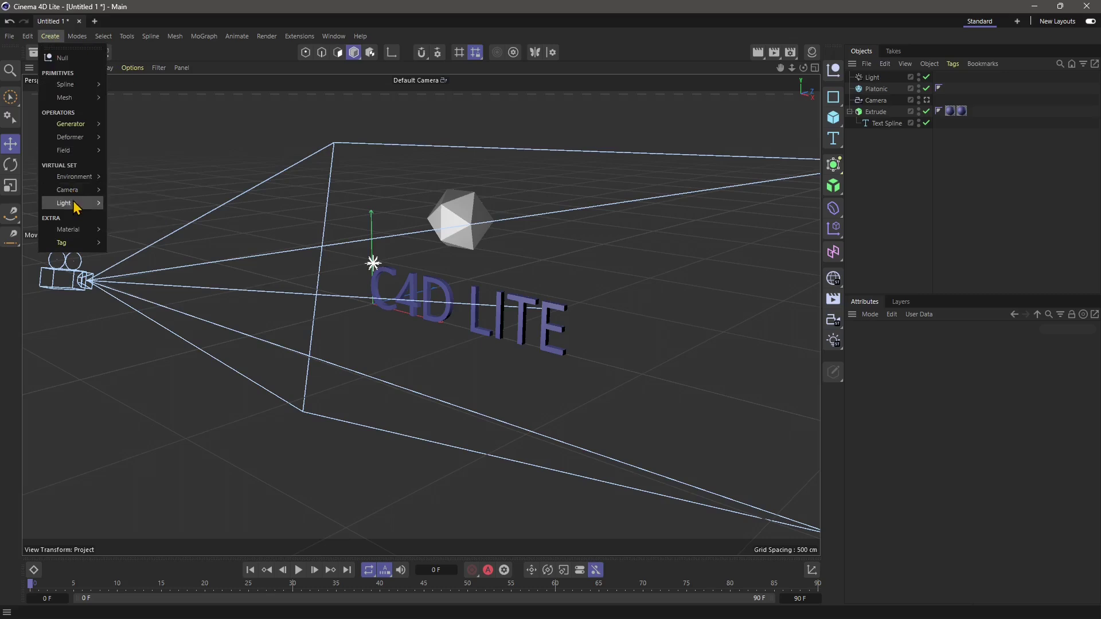
pyautogui.moveTo(72, 231)
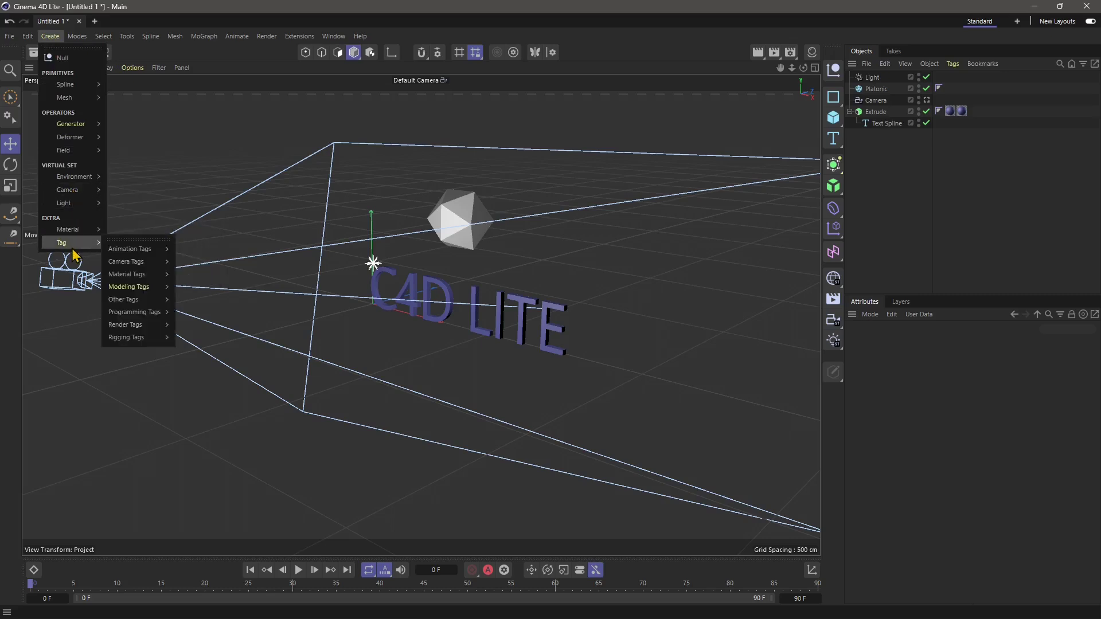
pyautogui.moveTo(78, 39)
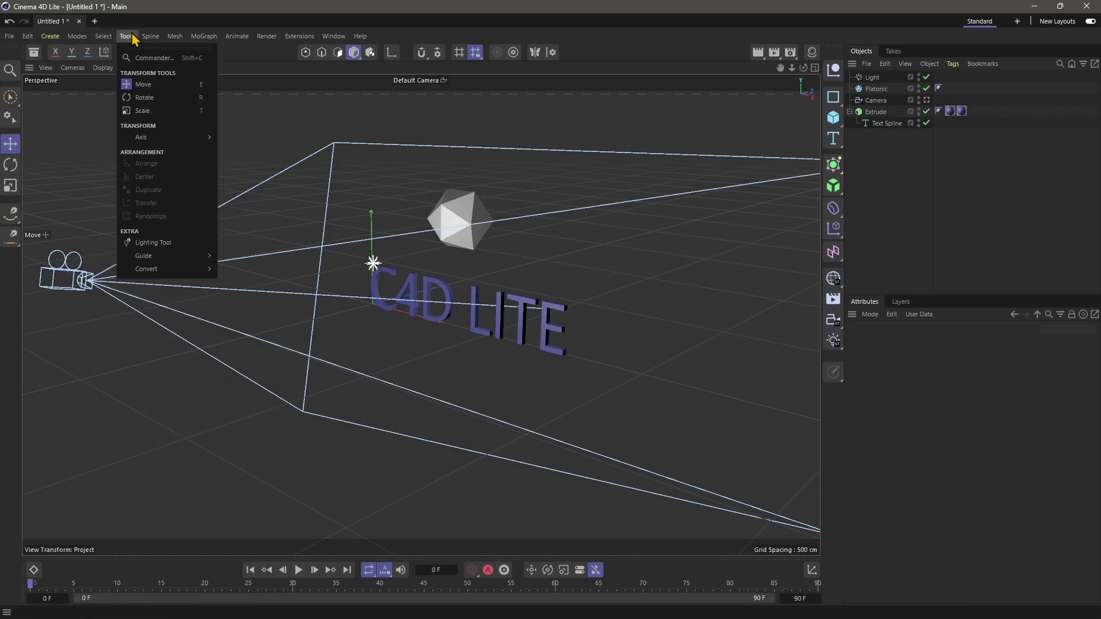
pyautogui.click(442, 223)
# Select the Platonic and extruded text, then browse the Select, Tools and Spline menus.
pyautogui.click(444, 225)
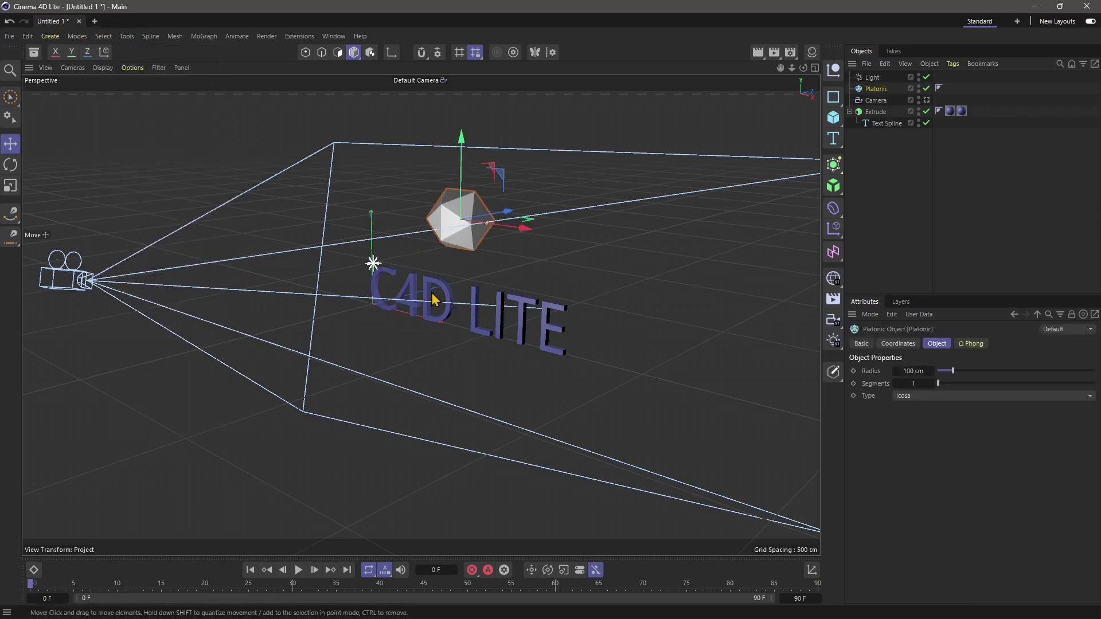
pyautogui.keyDown('shift'); pyautogui.click(436, 299); pyautogui.keyUp('shift')
pyautogui.click(104, 36)
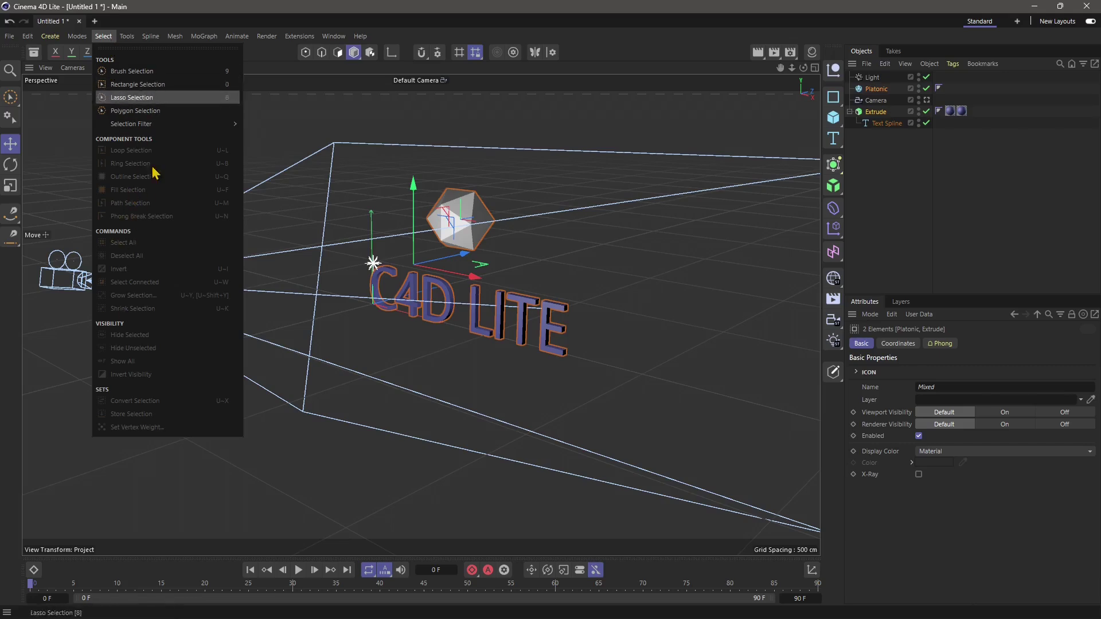
pyautogui.moveTo(126, 36)
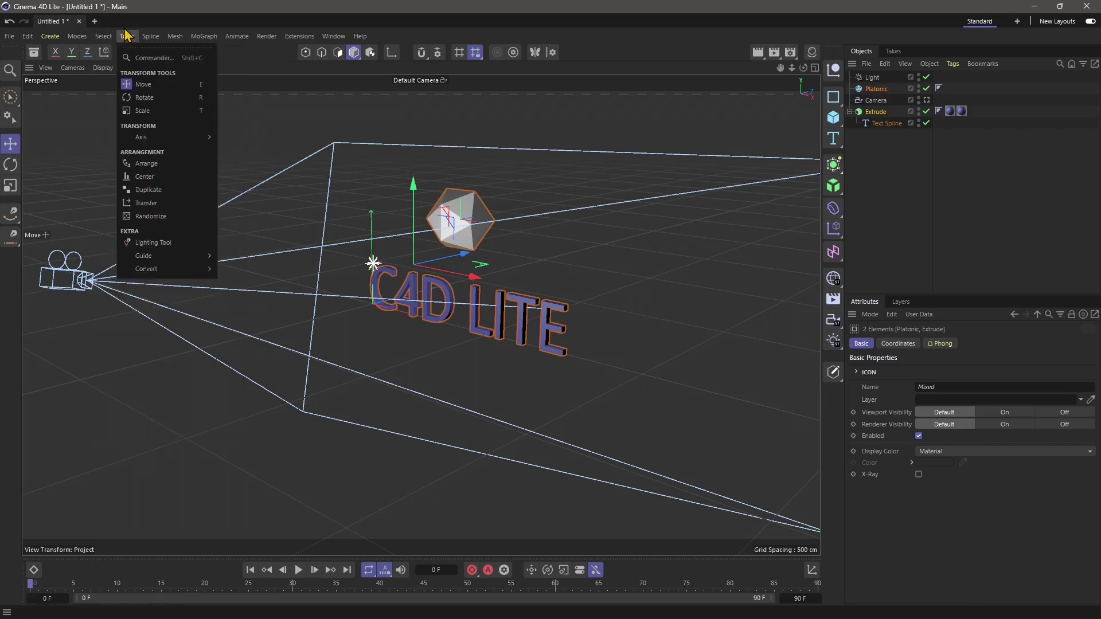
pyautogui.moveTo(163, 37)
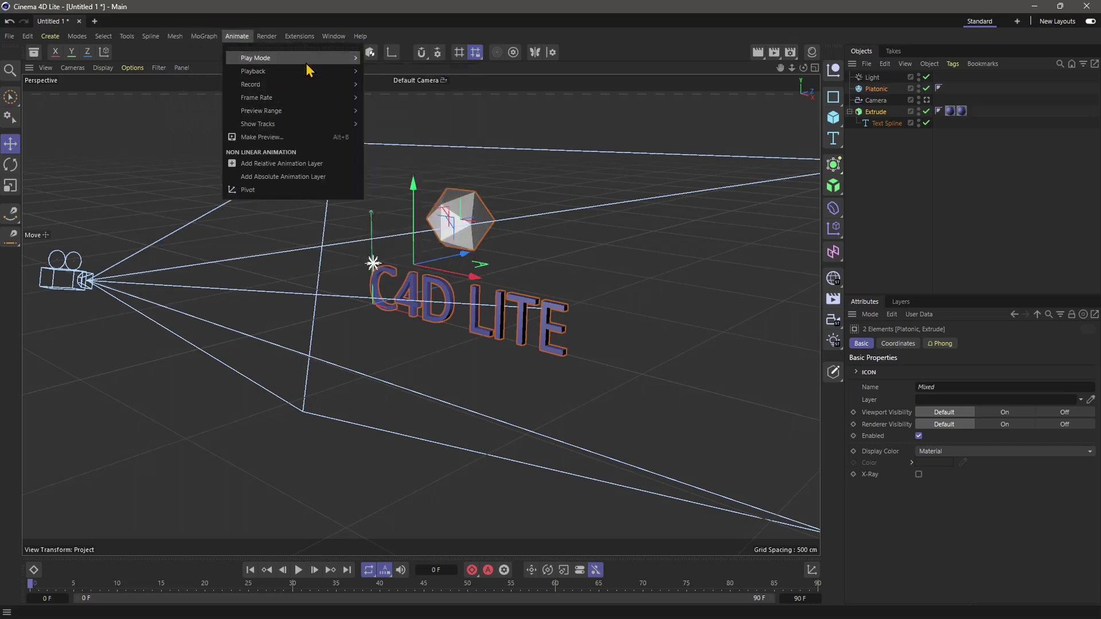
# Select only the Platonic, enable Auto Keyframing and the Rotate tool, and record a frame-0 key.
pyautogui.moveTo(304, 61)
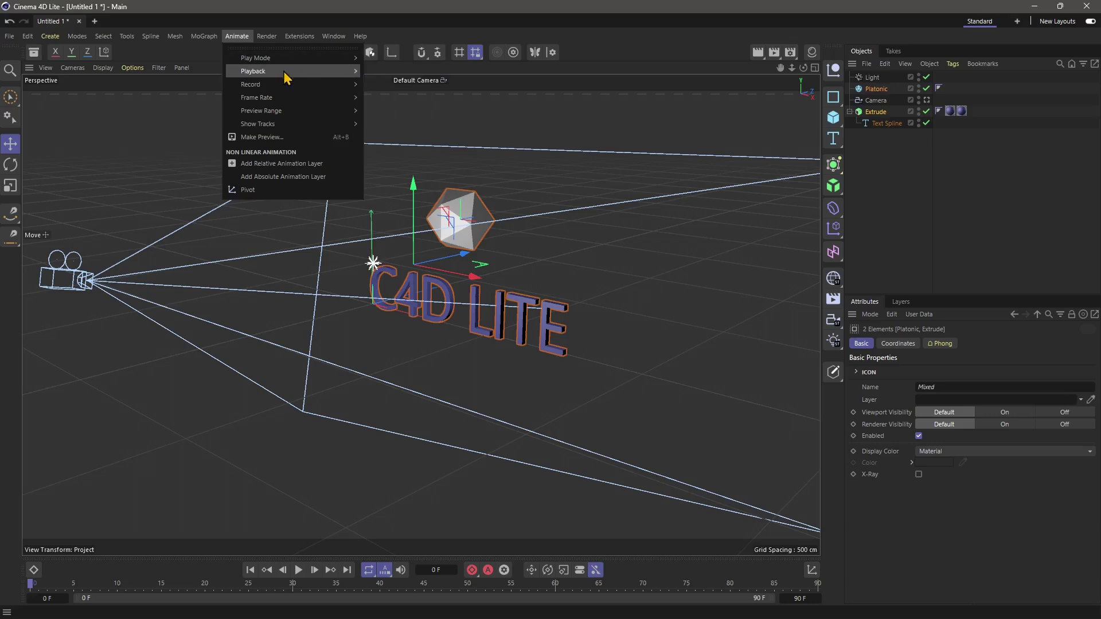
pyautogui.click(400, 218)
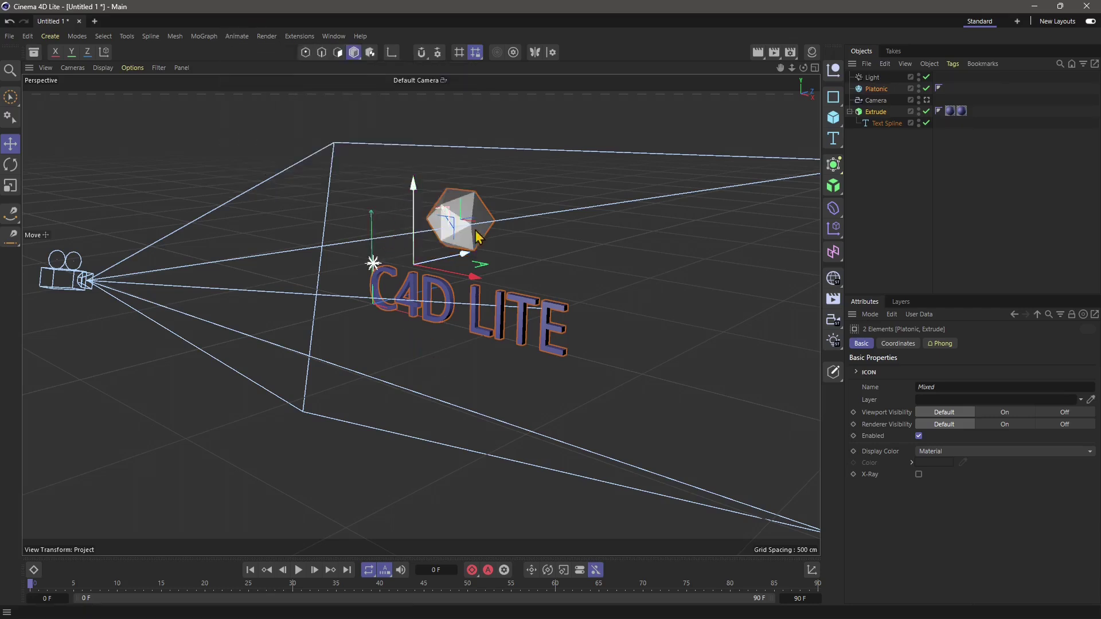
pyautogui.click(456, 221)
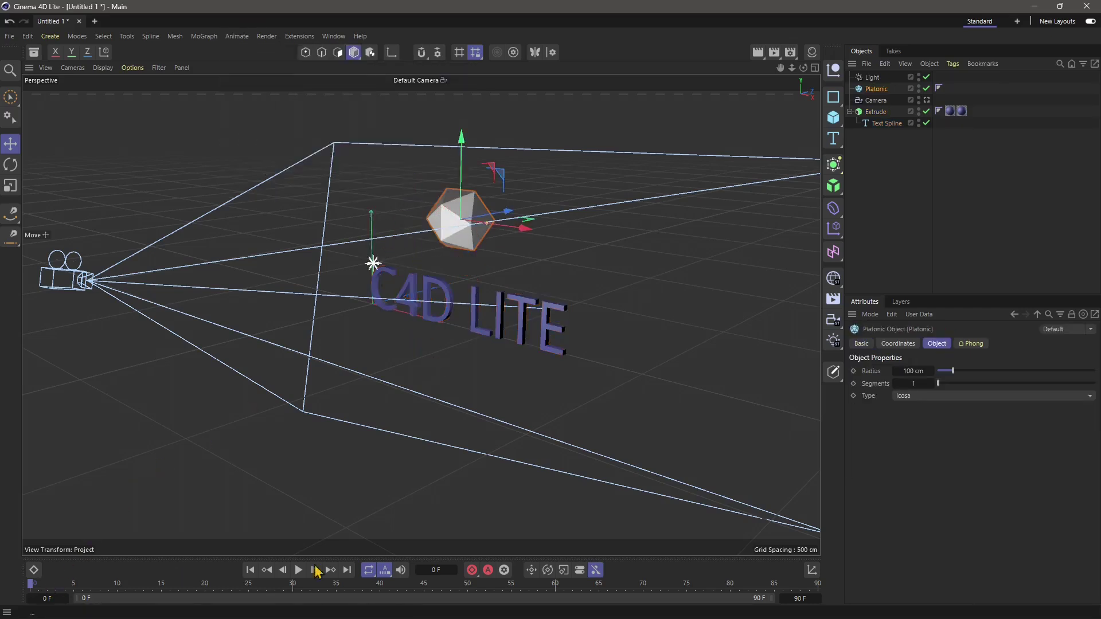
pyautogui.click(488, 571)
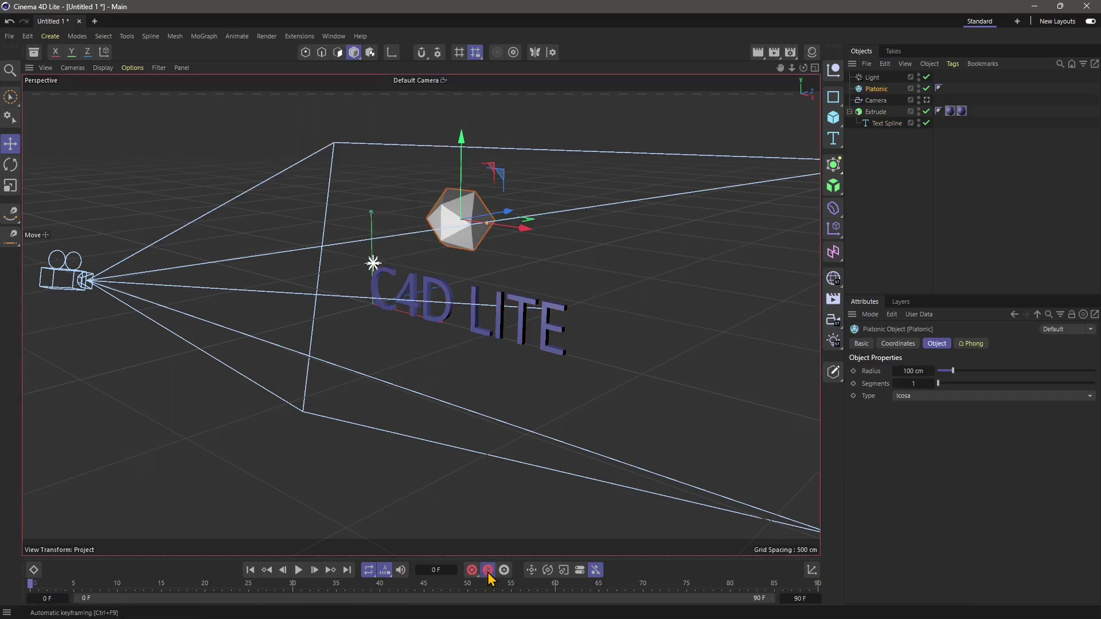
pyautogui.click(11, 165)
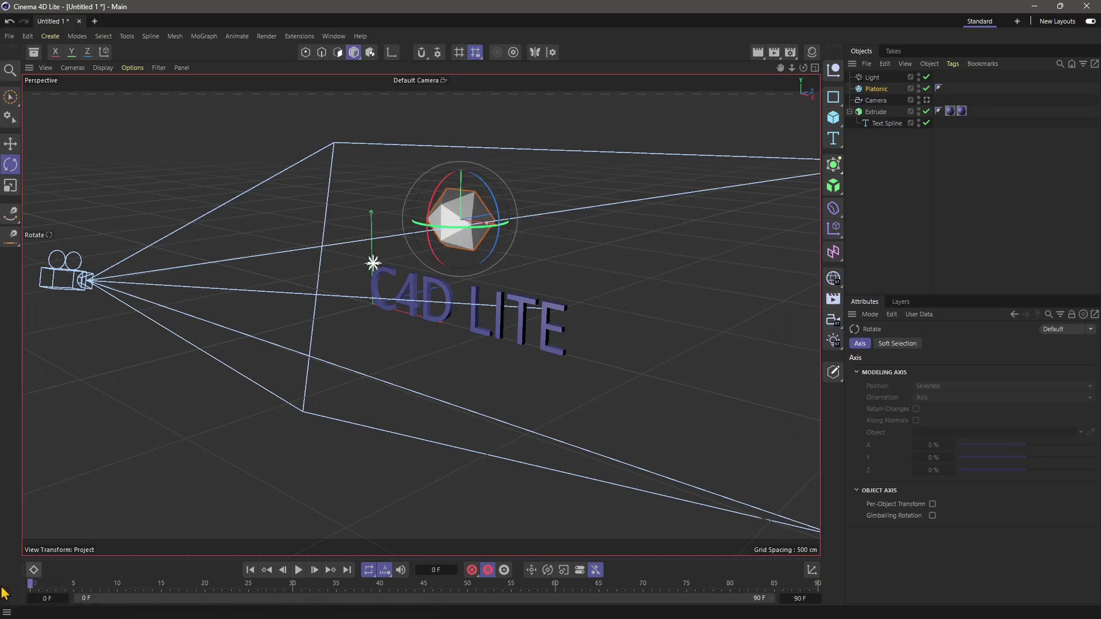
pyautogui.click(471, 571)
# Rotate the Platonic to new orientations at frames 16, 18 and 41.
pyautogui.moveTo(32, 584); pyautogui.dragTo(165, 593)
pyautogui.moveTo(476, 198); pyautogui.dragTo(490, 290)
pyautogui.click(196, 588)
pyautogui.moveTo(381, 491); pyautogui.dragTo(358, 493)
pyautogui.click(285, 590)
pyautogui.moveTo(287, 594); pyautogui.dragTo(390, 591)
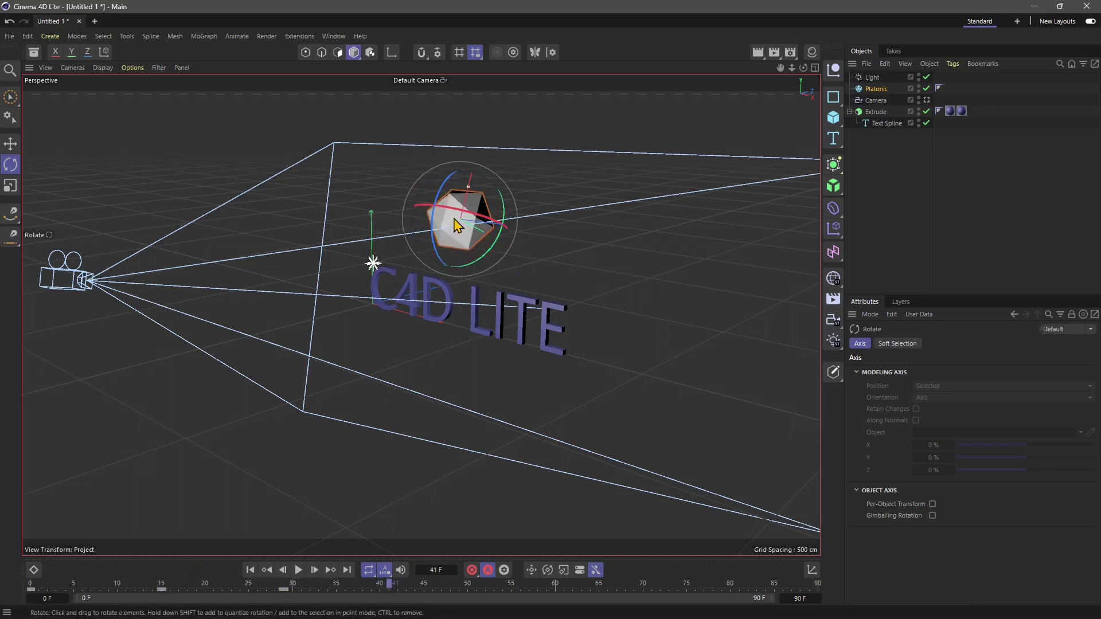
pyautogui.moveTo(493, 262); pyautogui.dragTo(430, 382)
# Rotate it at frames 55 and 71, preview the rotation, return to frame 0, and select the text.
pyautogui.moveTo(390, 592); pyautogui.dragTo(518, 598)
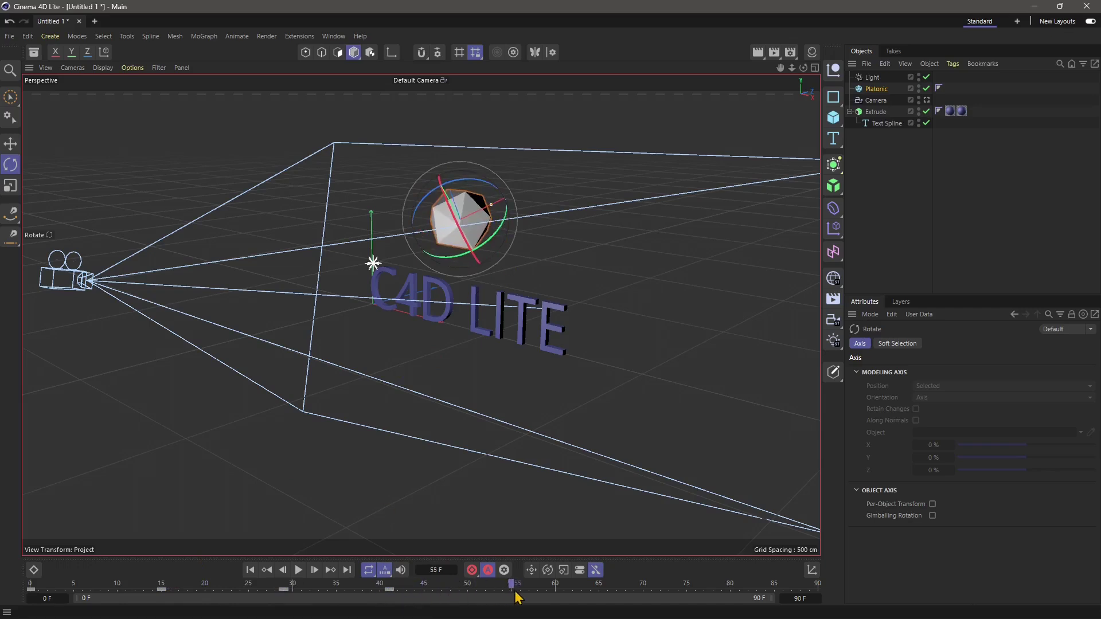
pyautogui.moveTo(481, 239); pyautogui.dragTo(548, 195)
pyautogui.moveTo(518, 593); pyautogui.dragTo(649, 593)
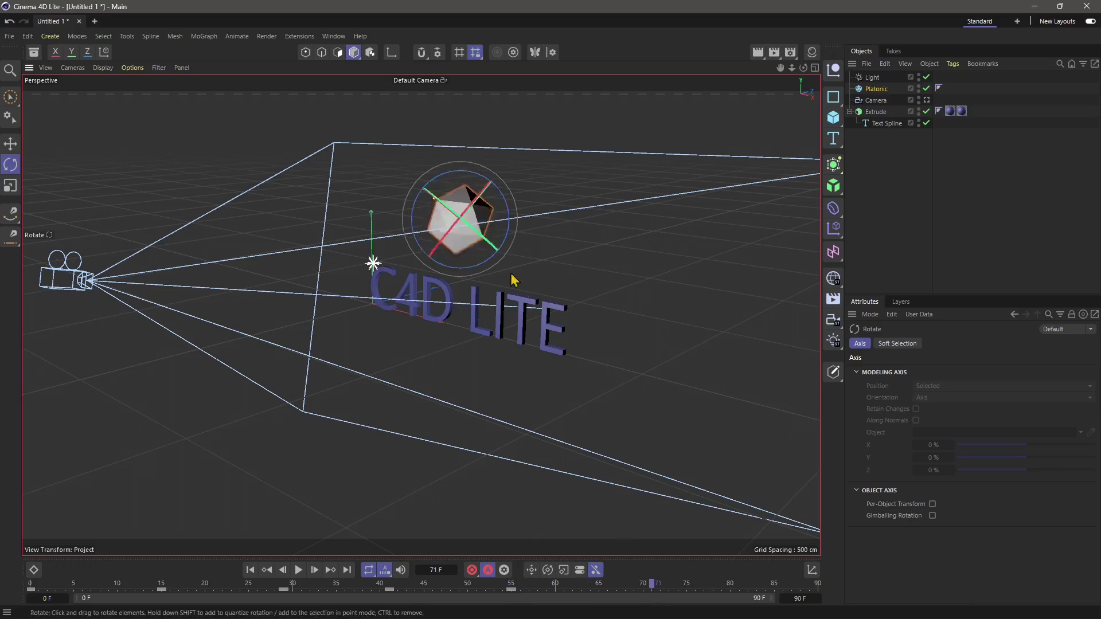
pyautogui.moveTo(513, 278); pyautogui.dragTo(545, 229)
pyautogui.moveTo(643, 589); pyautogui.dragTo(99, 613)
pyautogui.hotkey('shift', 'f')
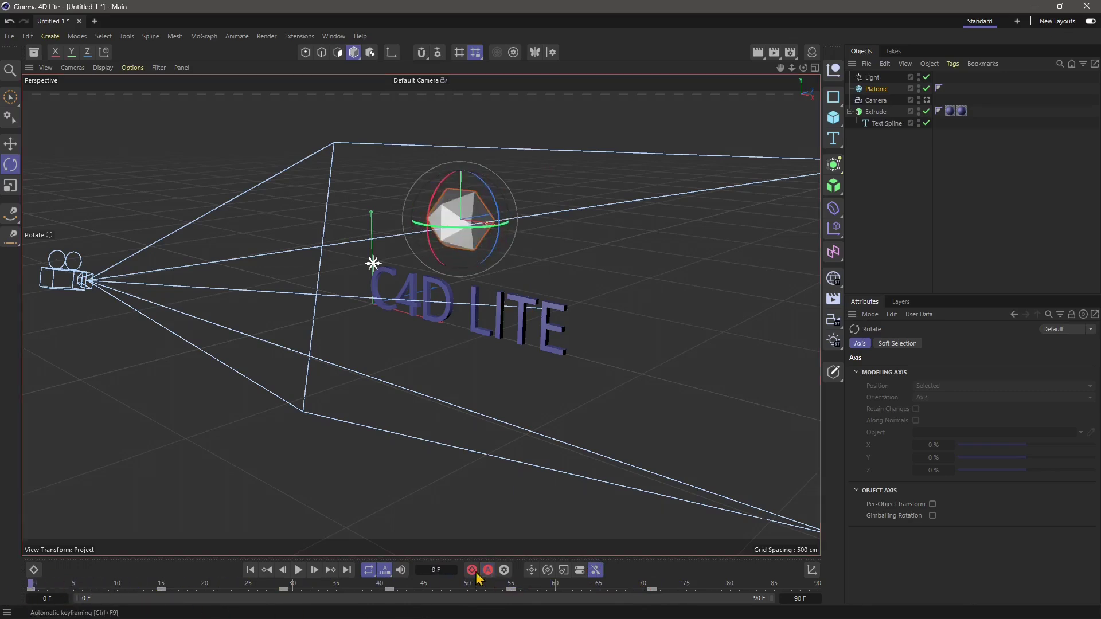
pyautogui.click(464, 253)
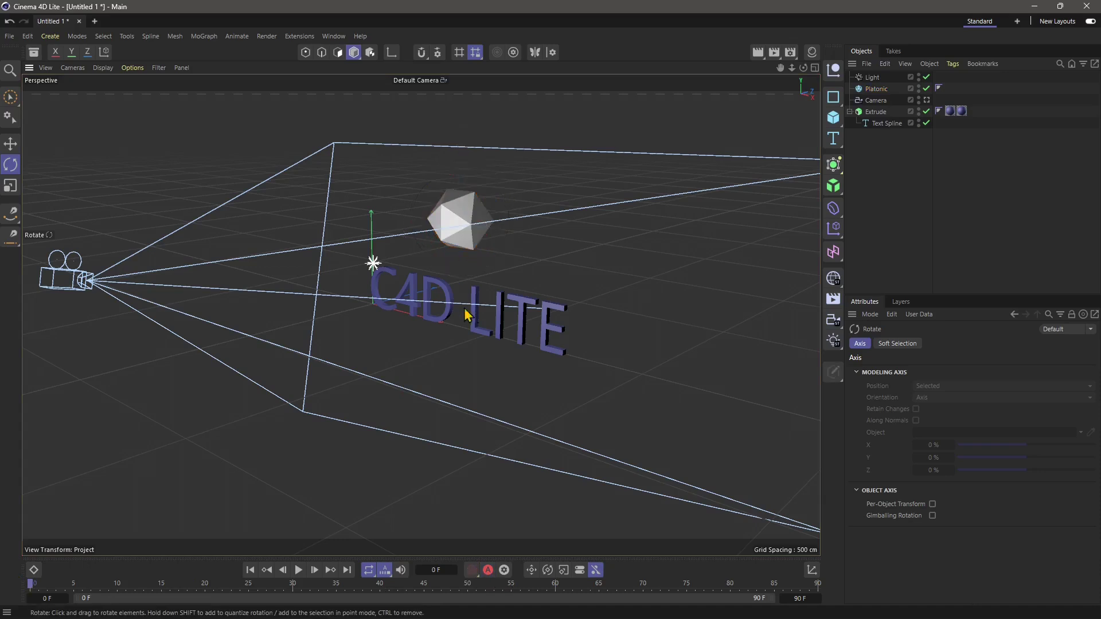
pyautogui.click(474, 340)
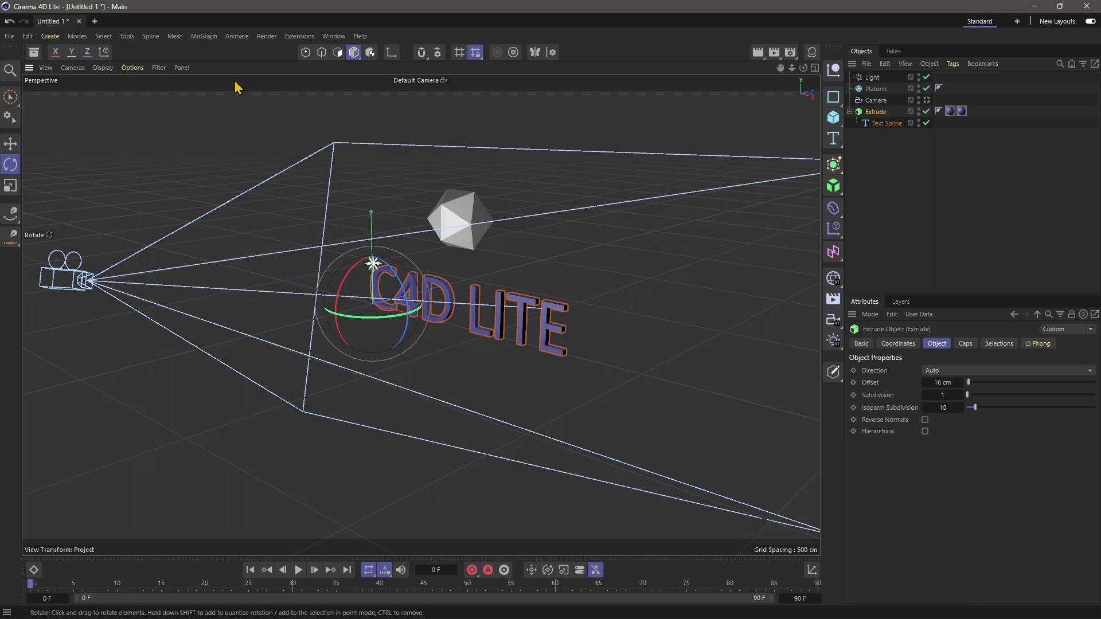
# Play the Platonic's rotation on the timeline, pause it, and jump back to frame 0.
pyautogui.click(244, 37)
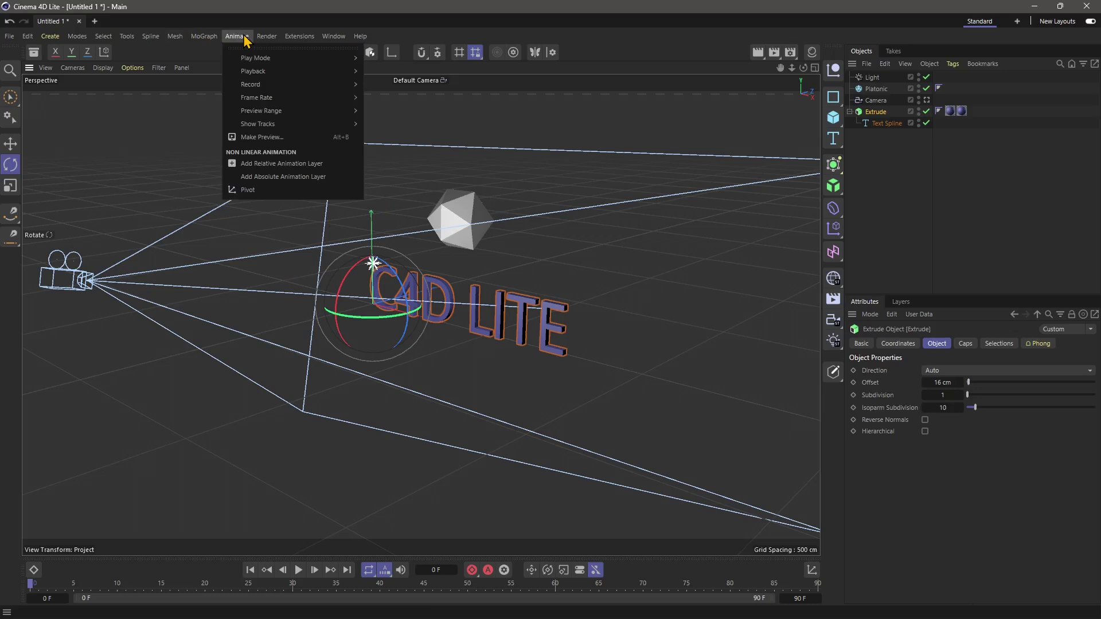
pyautogui.click(297, 573)
pyautogui.click(298, 574)
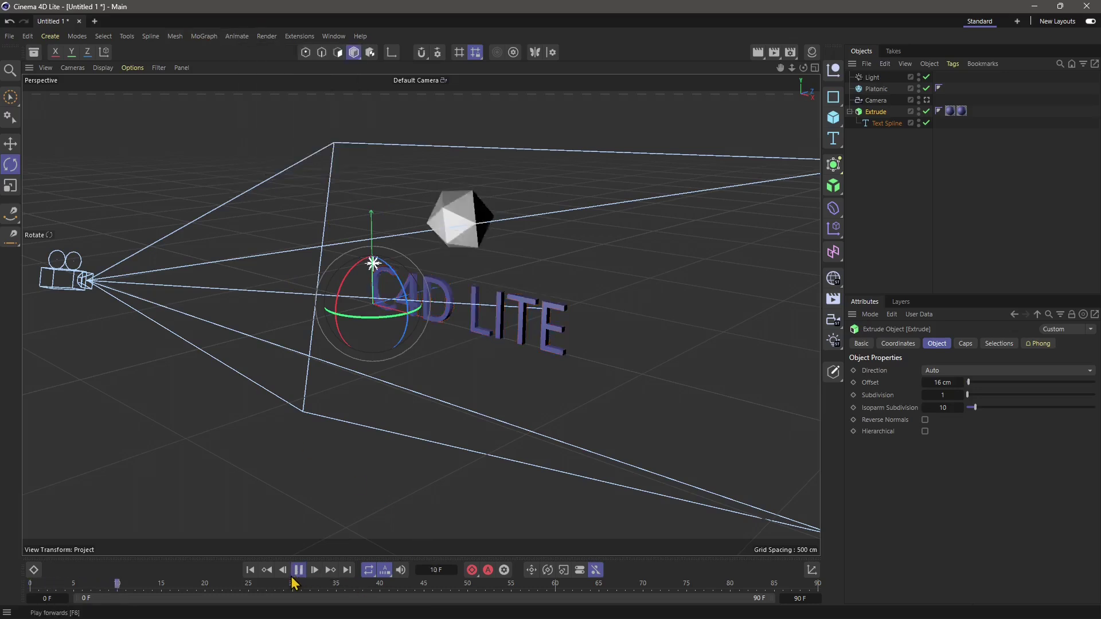
pyautogui.click(297, 573)
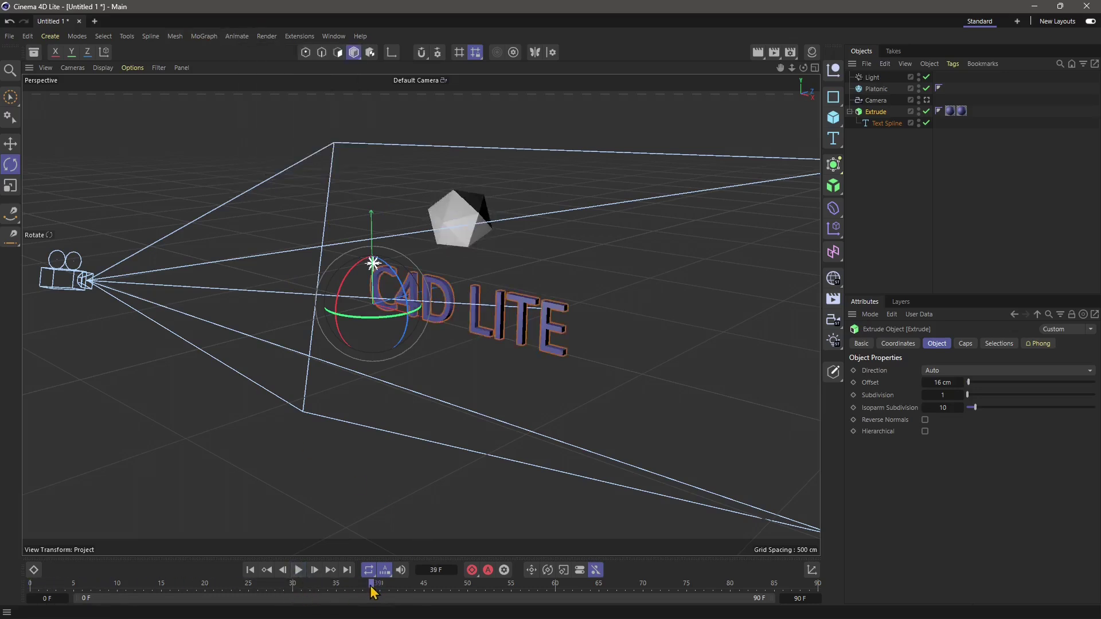
pyautogui.click(250, 570)
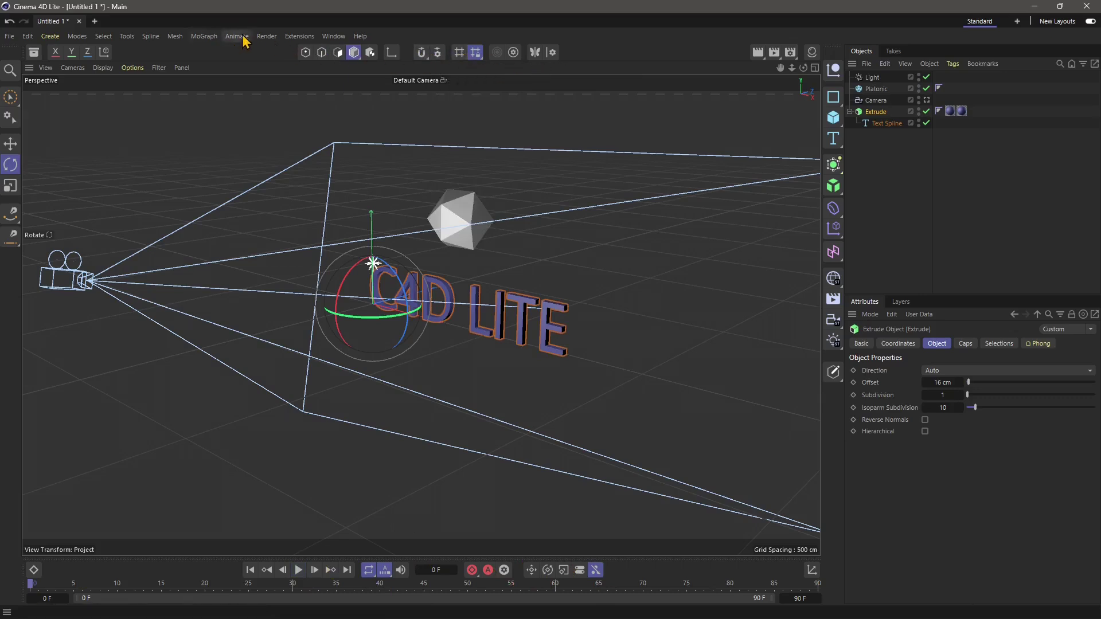
# Test-render the viewport to preview the C4D LITE text and Platonic, then restore the editor view.
pyautogui.click(267, 38)
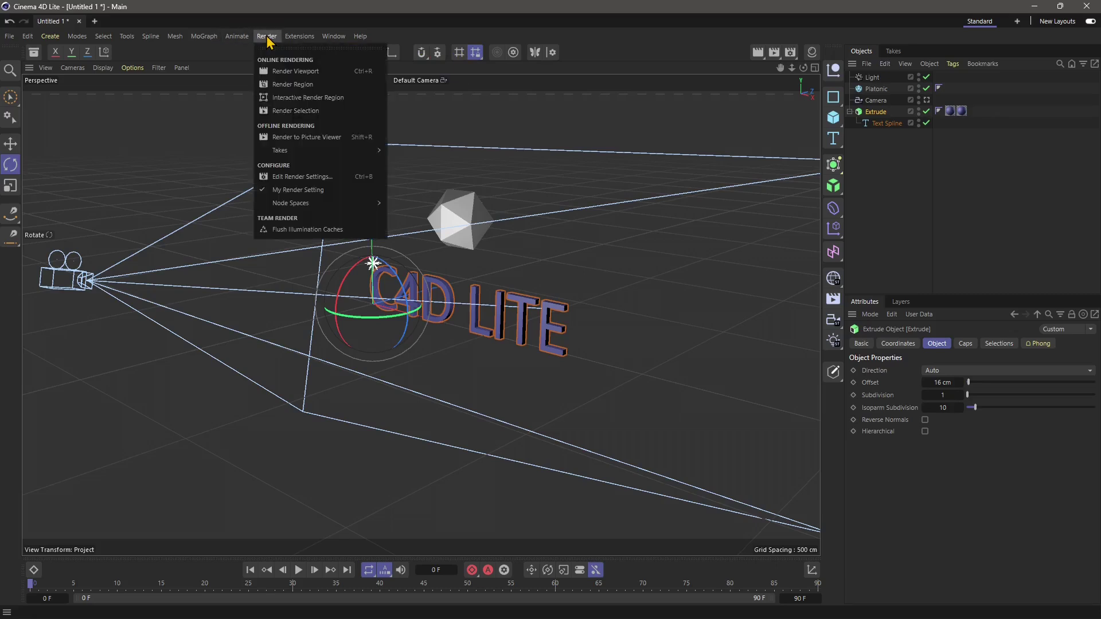
pyautogui.click(332, 112)
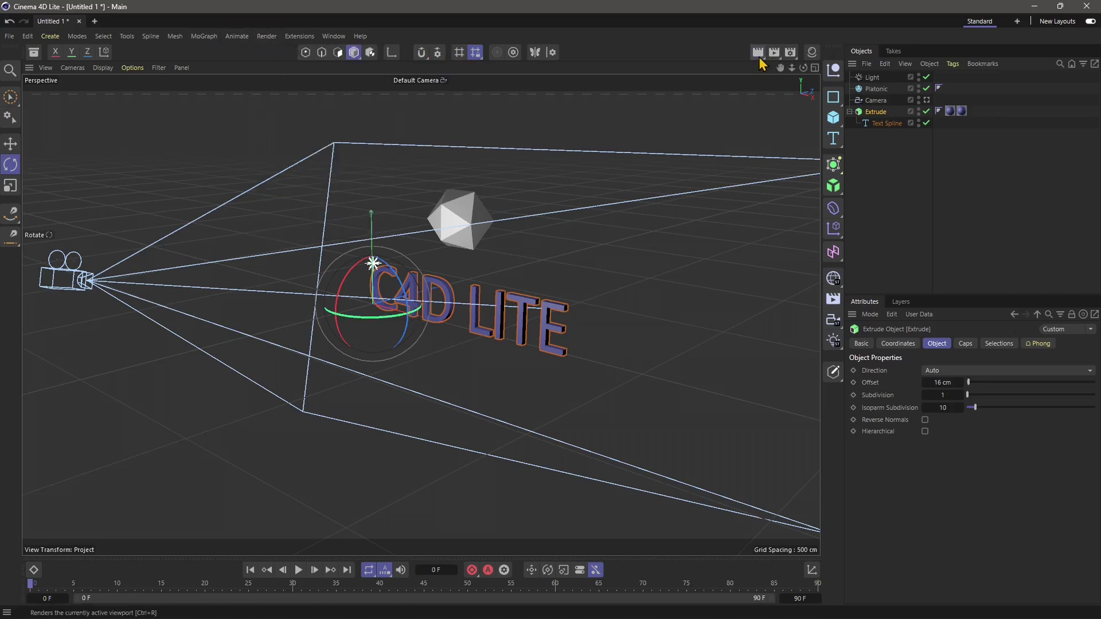
pyautogui.click(758, 52)
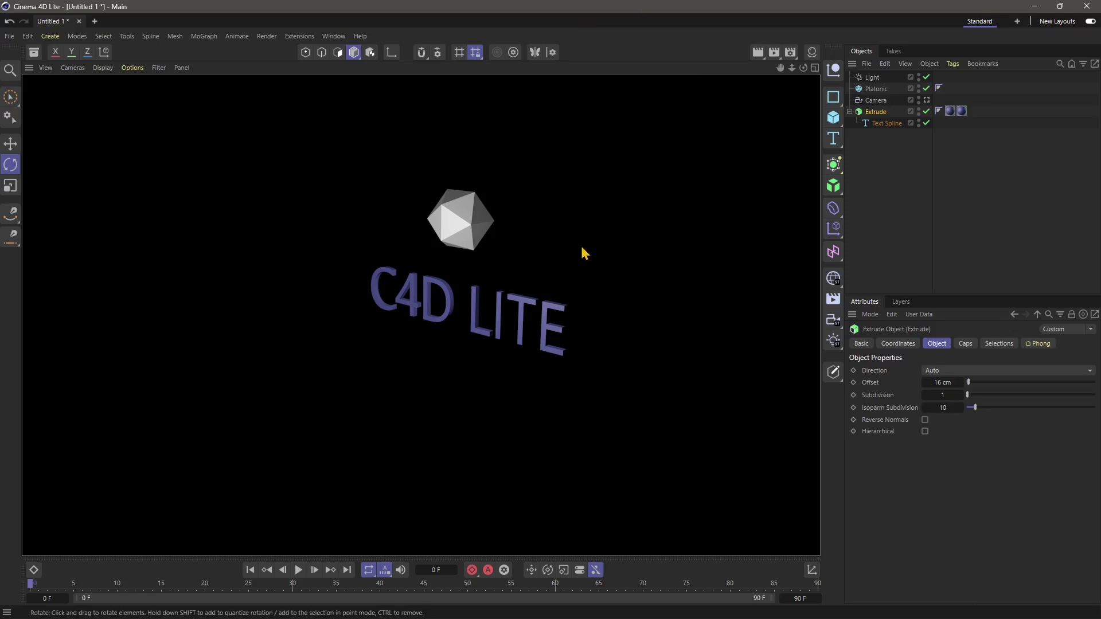
pyautogui.click(698, 173)
# In Render Settings, switch the Renderer between Viewport Renderer and Standard.
pyautogui.click(790, 52)
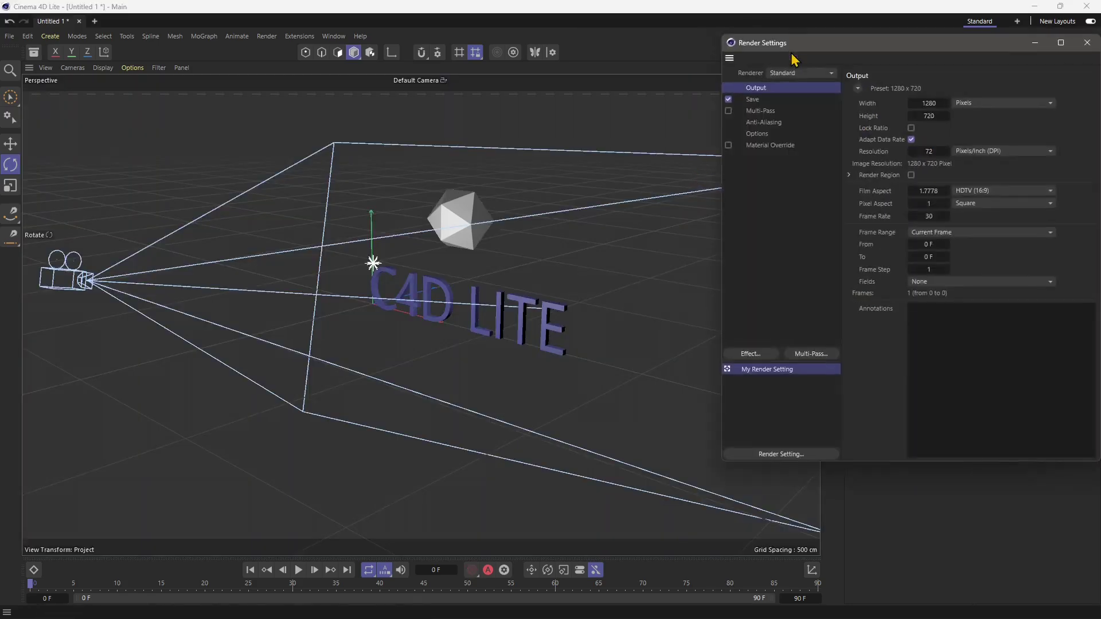
pyautogui.moveTo(806, 42); pyautogui.dragTo(498, 100)
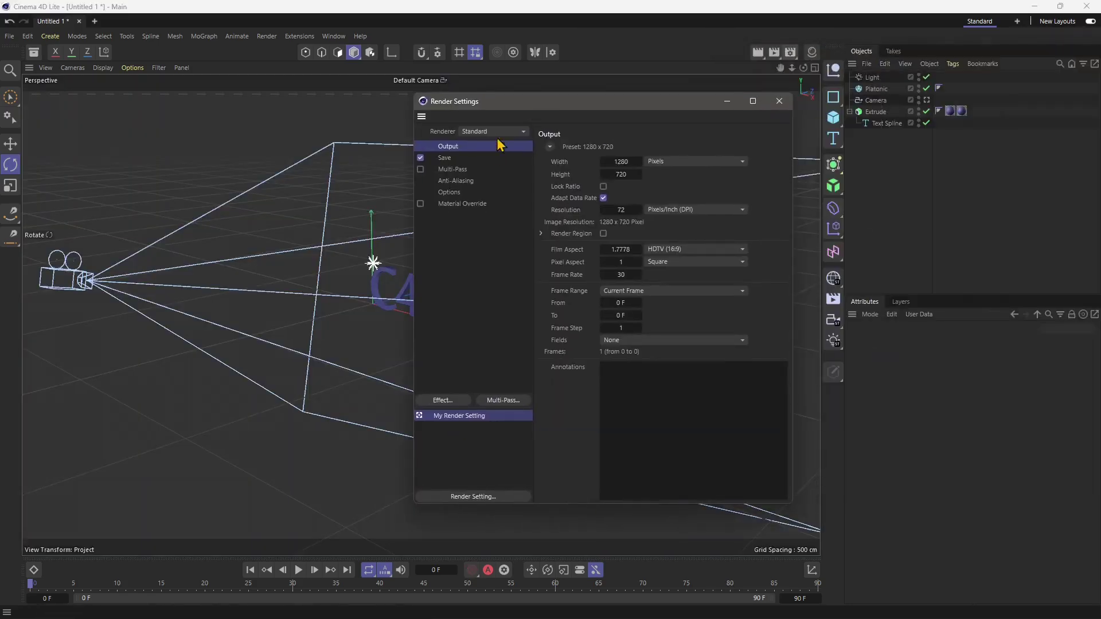
pyautogui.click(497, 131)
pyautogui.click(498, 159)
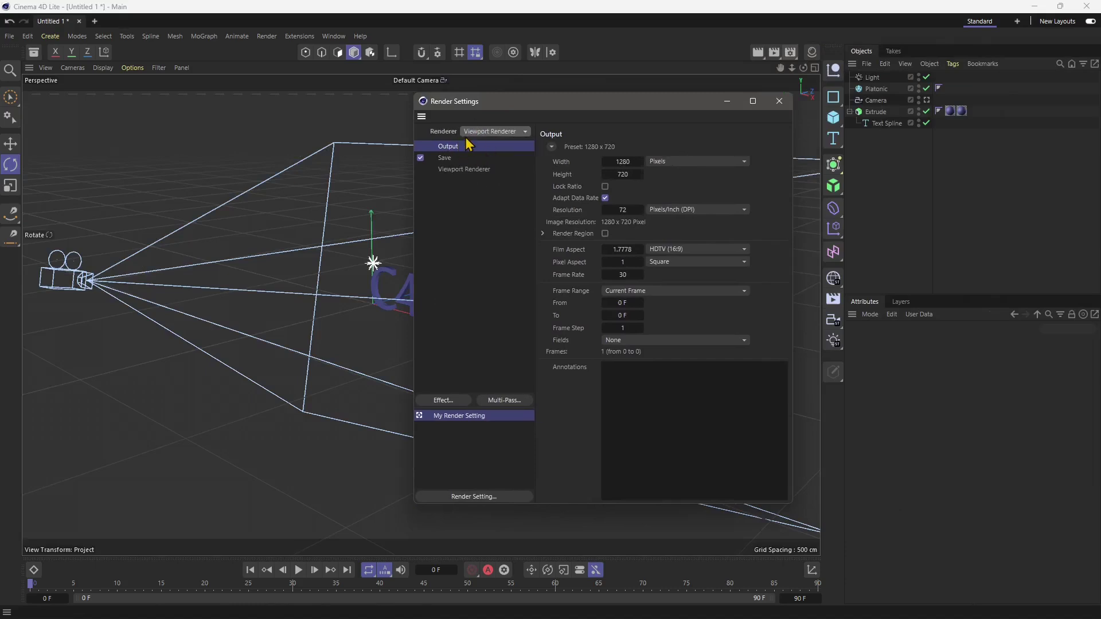
pyautogui.click(481, 132)
pyautogui.click(504, 139)
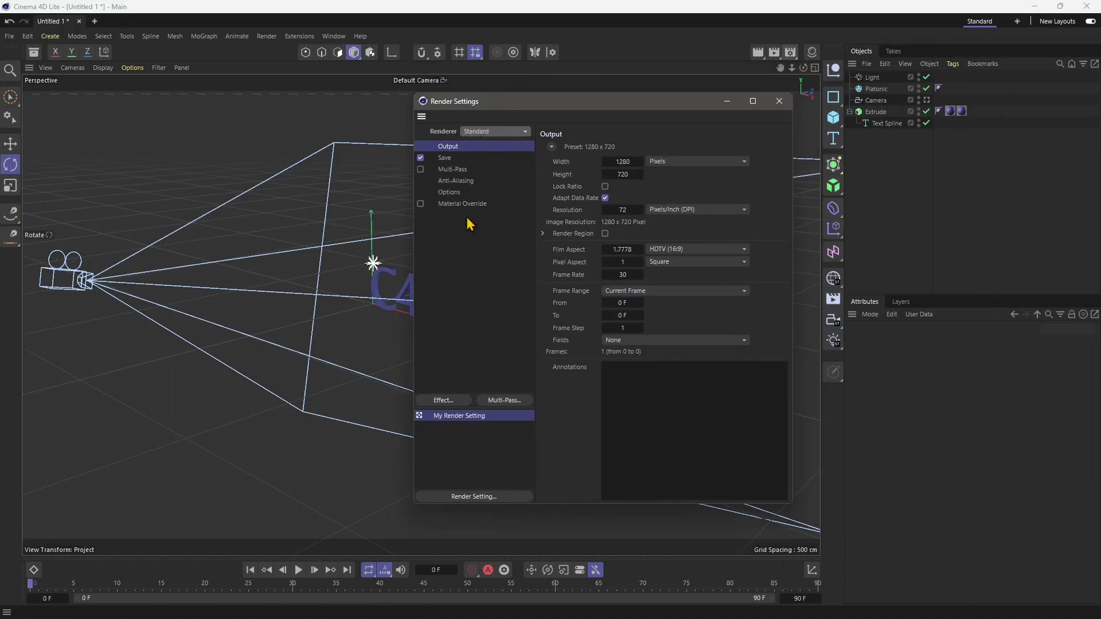
pyautogui.click(498, 132)
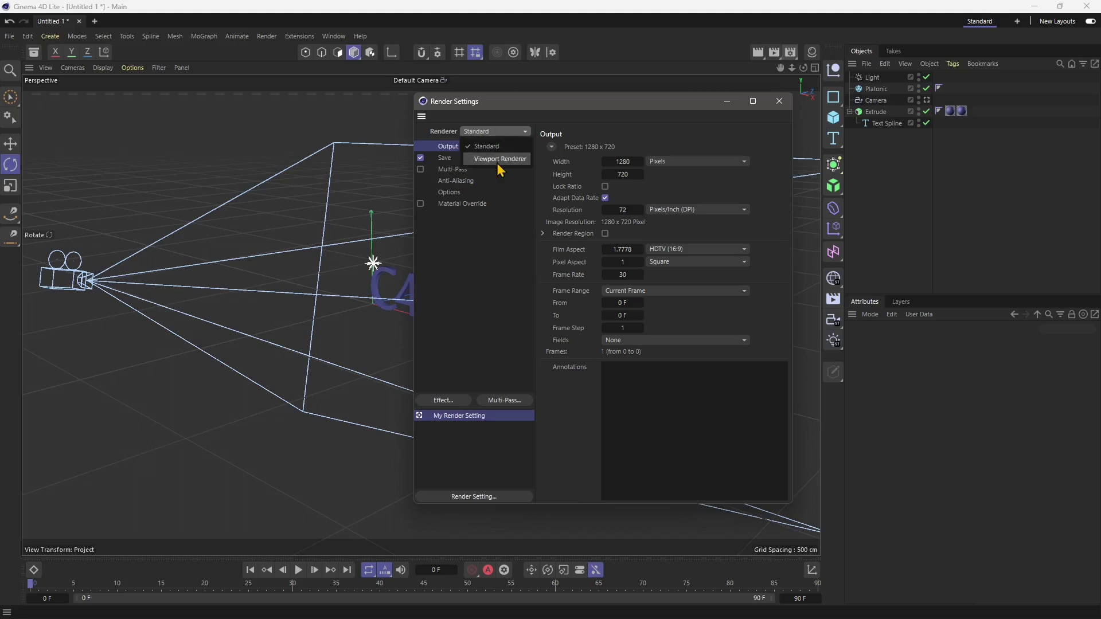
pyautogui.click(499, 159)
pyautogui.click(487, 131)
# Keep the Standard renderer and close the Render Settings window.
pyautogui.click(487, 142)
pyautogui.click(778, 103)
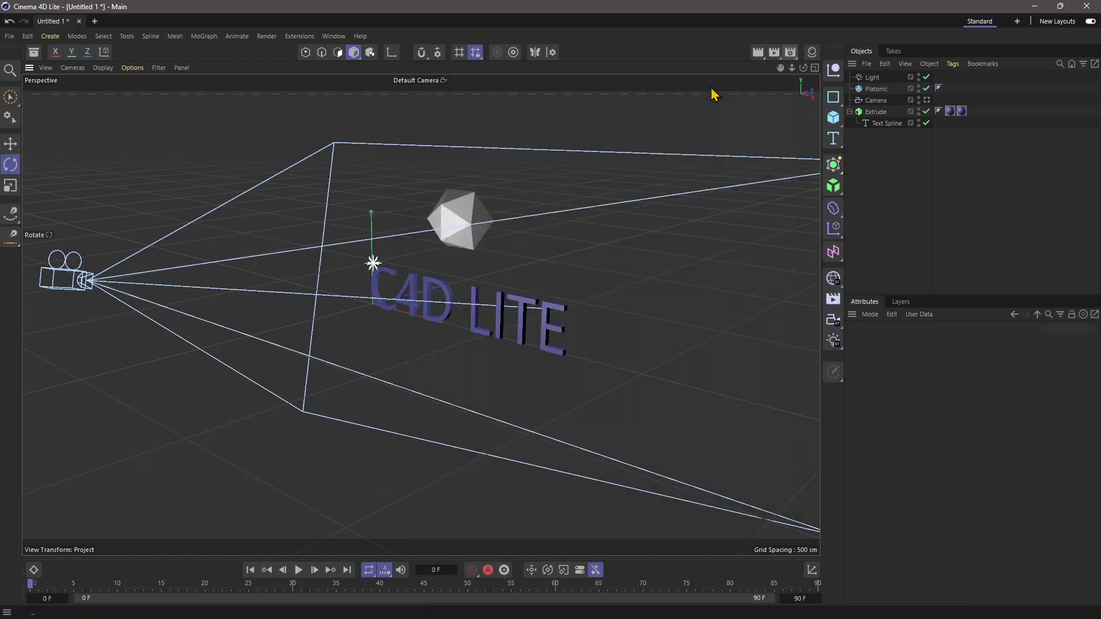